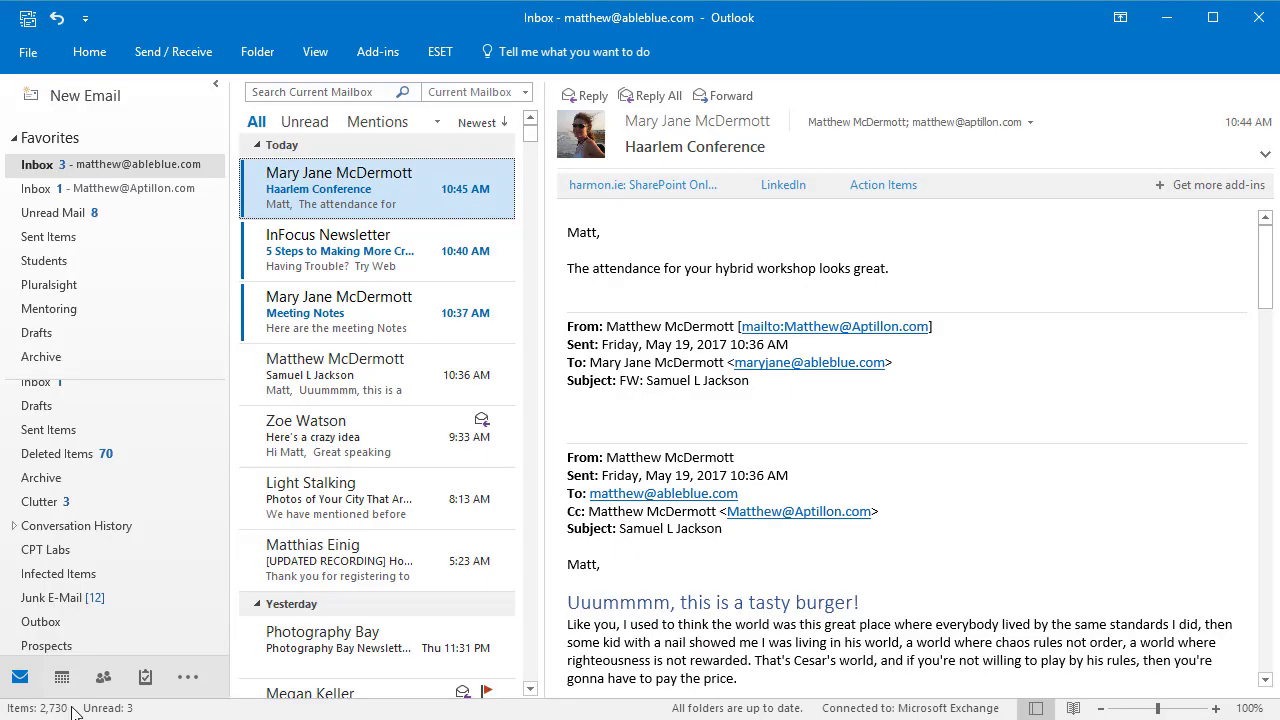
Step: Show the August 28 week with both account calendars overlaid, the Aptillon calendar in front
click(62, 677)
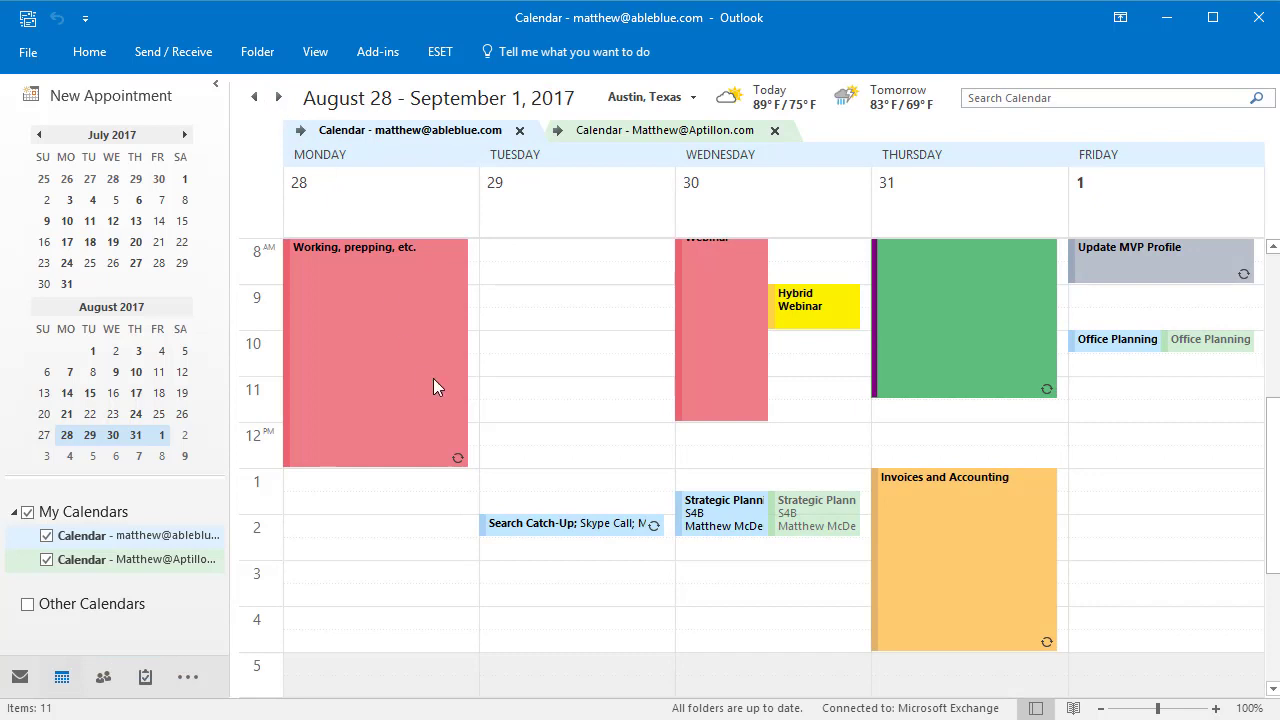
mouse_move(435, 381)
click(557, 137)
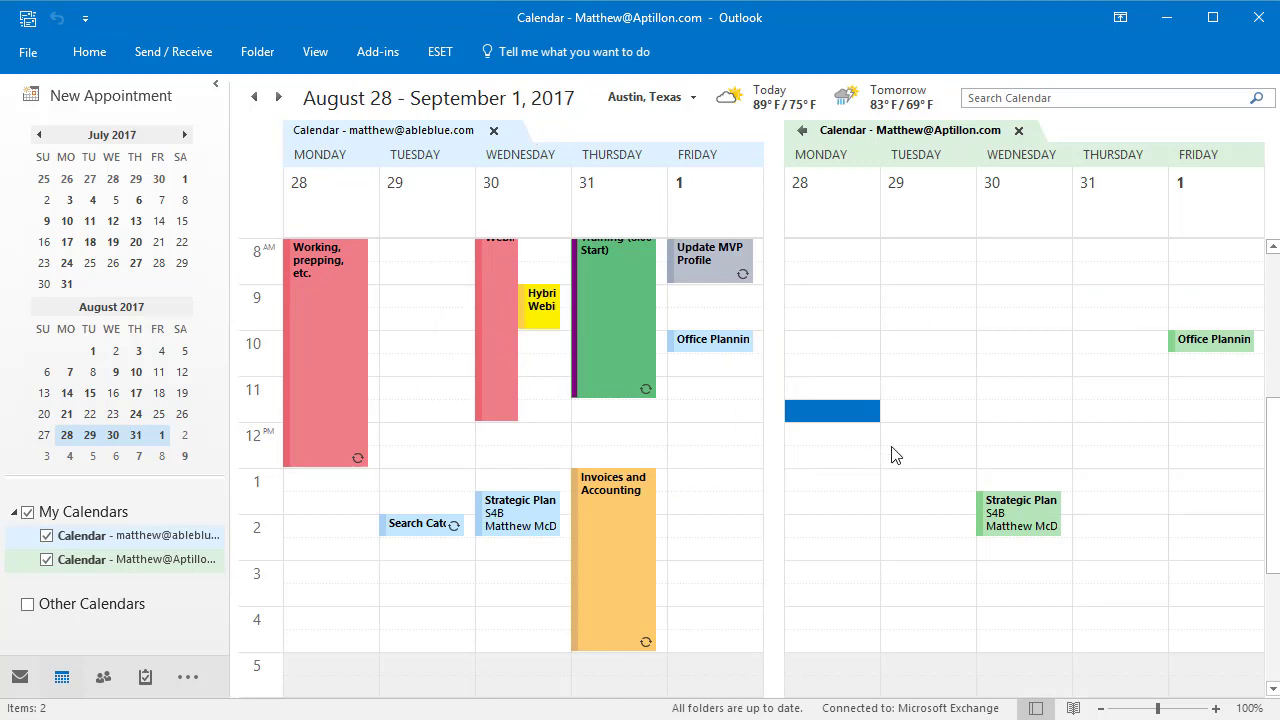
click(802, 131)
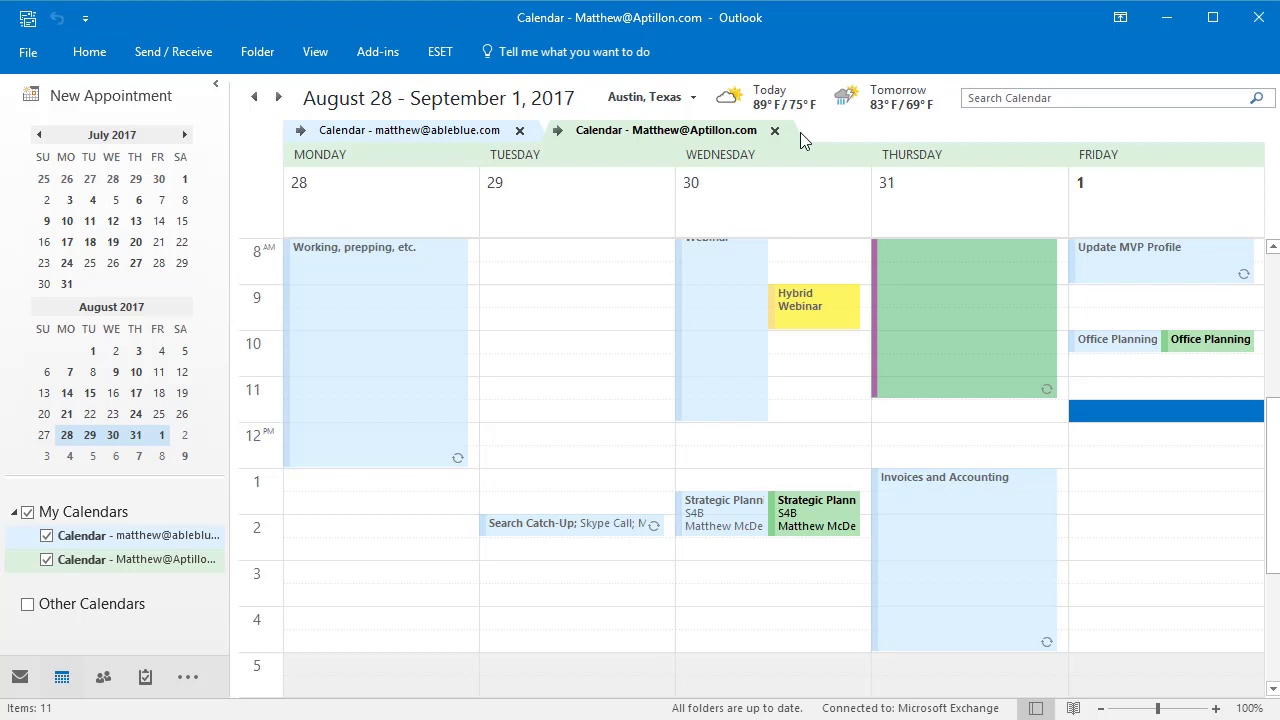
Step: Bring the ableblue calendar forward and peek at its Strategic Planning appointments
click(455, 138)
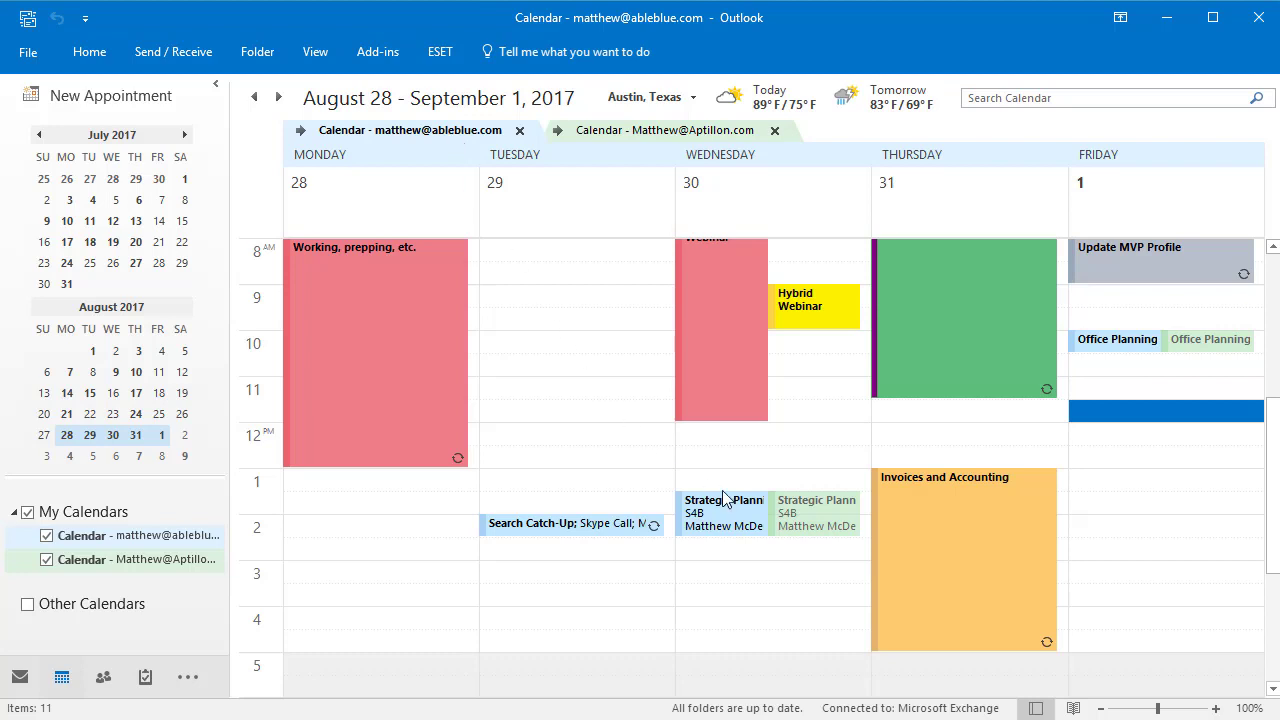
mouse_move(823, 518)
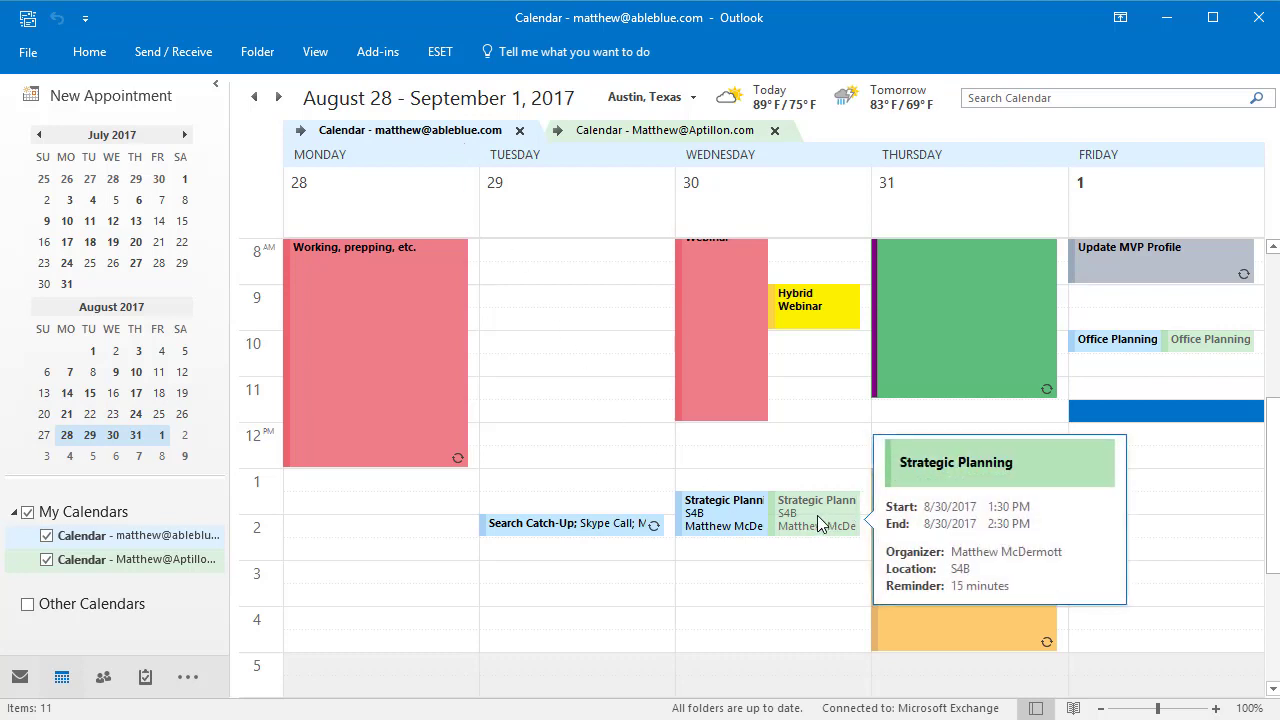
mouse_move(740, 517)
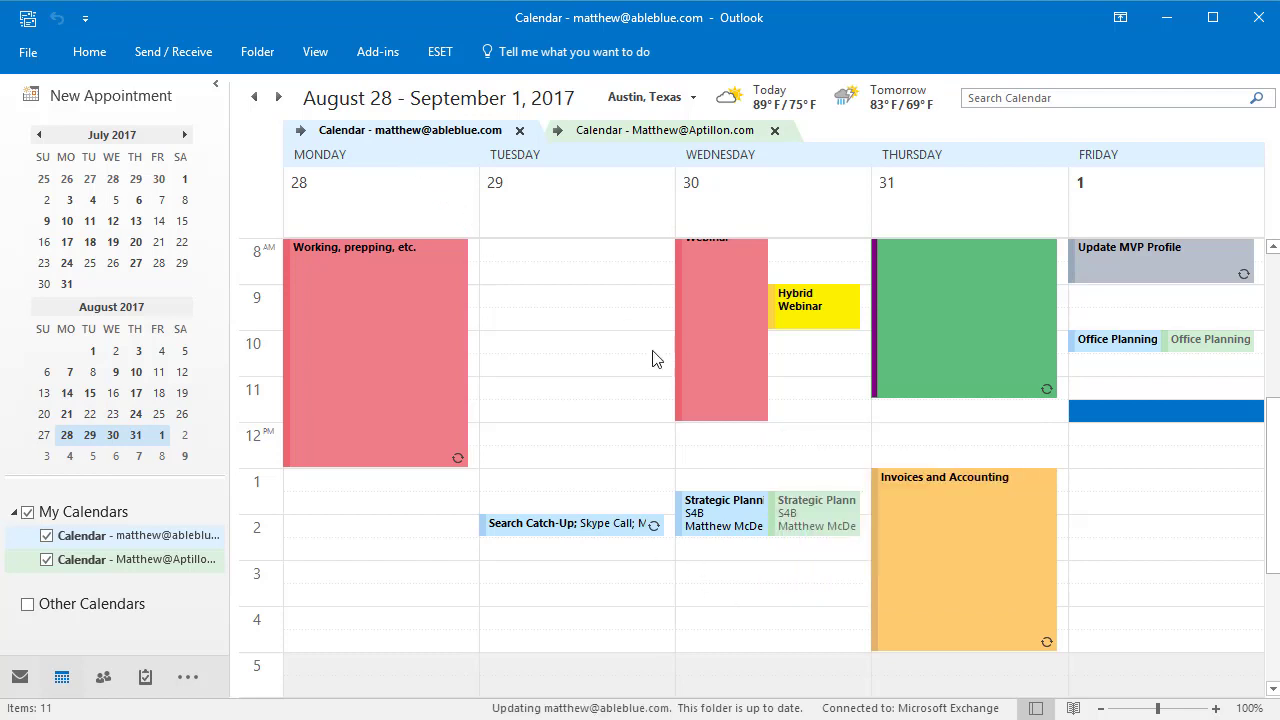
Step: Review the Aptillon inbox's Forward Meetings to AbleBlue rule in Rules and Alerts, leaving it unchanged
click(20, 678)
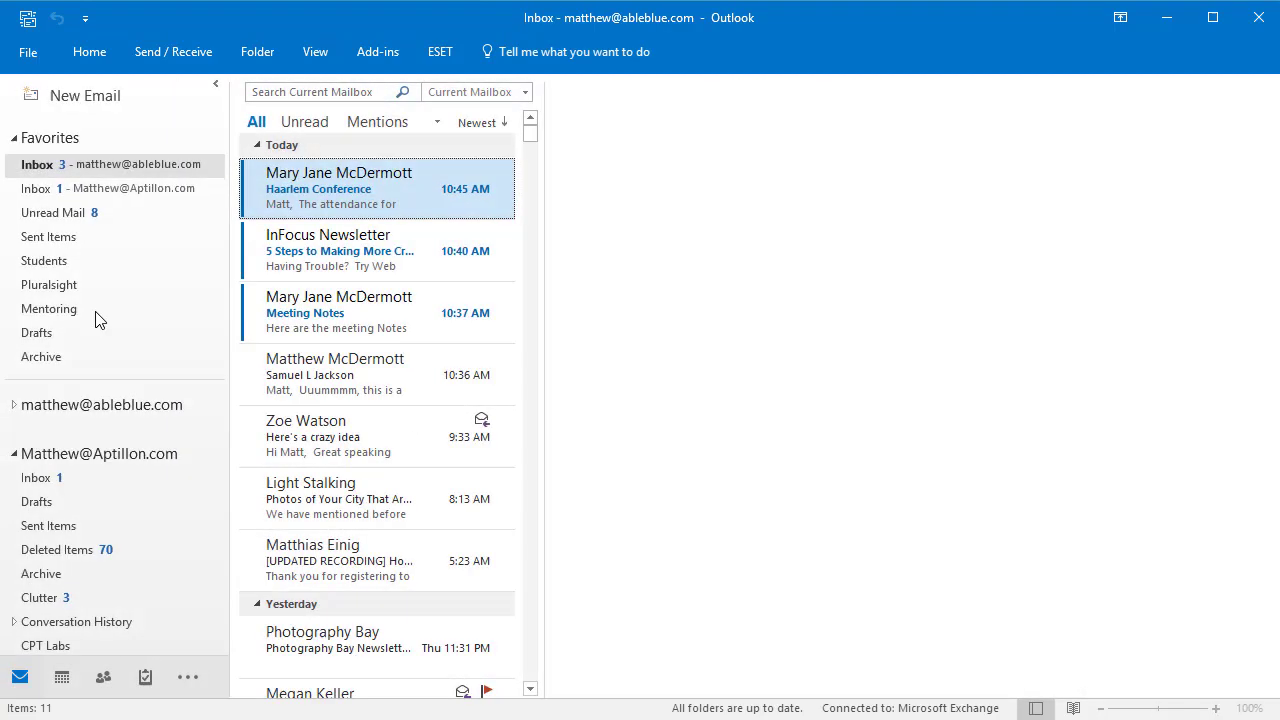
click(90, 53)
click(604, 110)
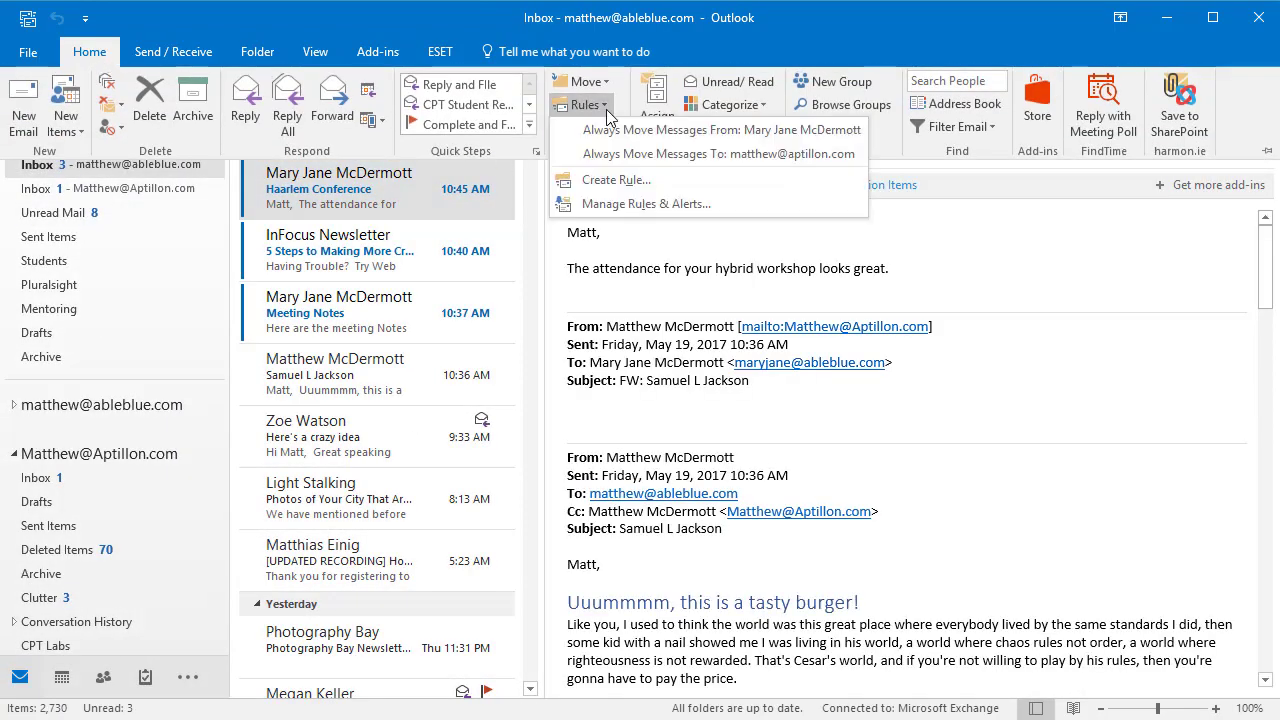
click(610, 180)
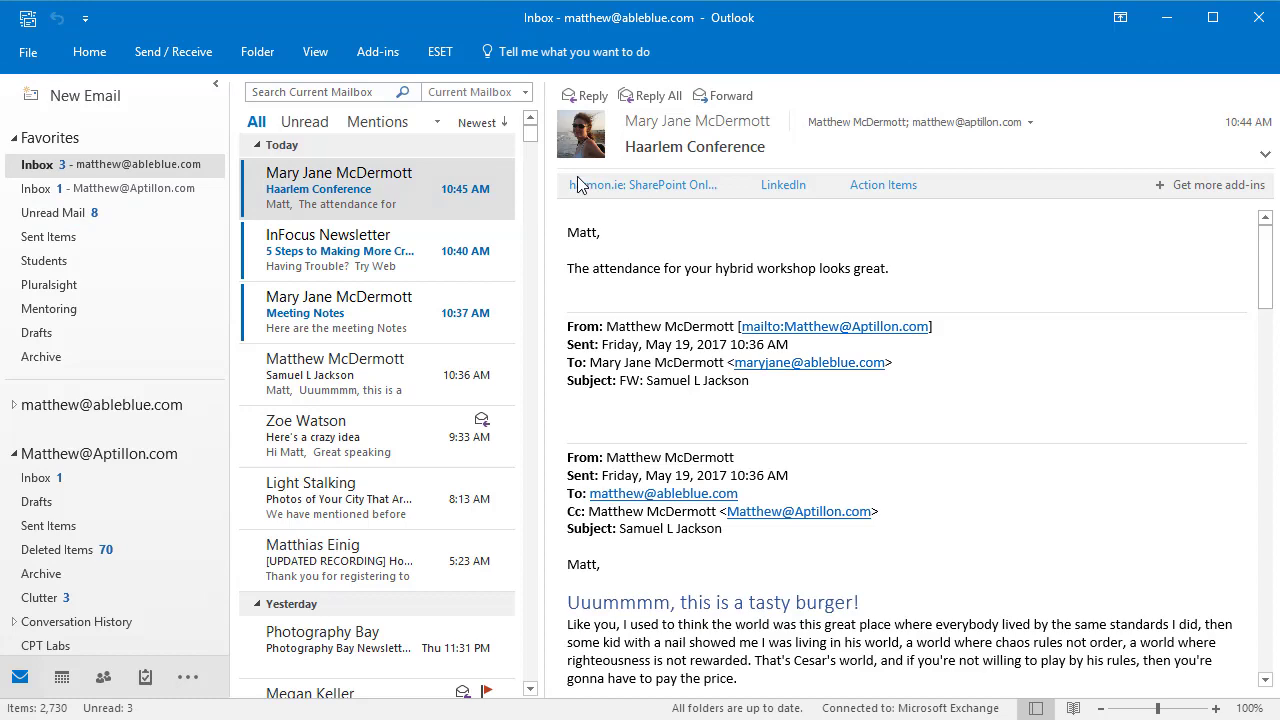
click(581, 198)
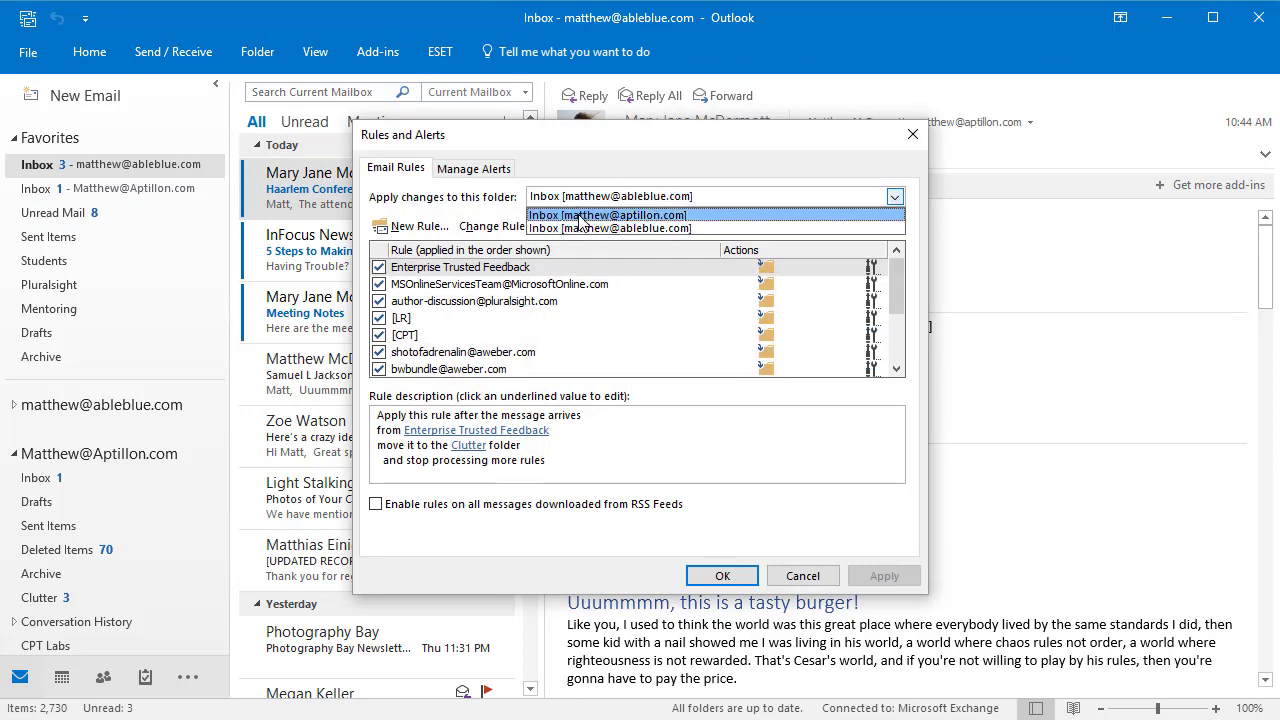
click(580, 221)
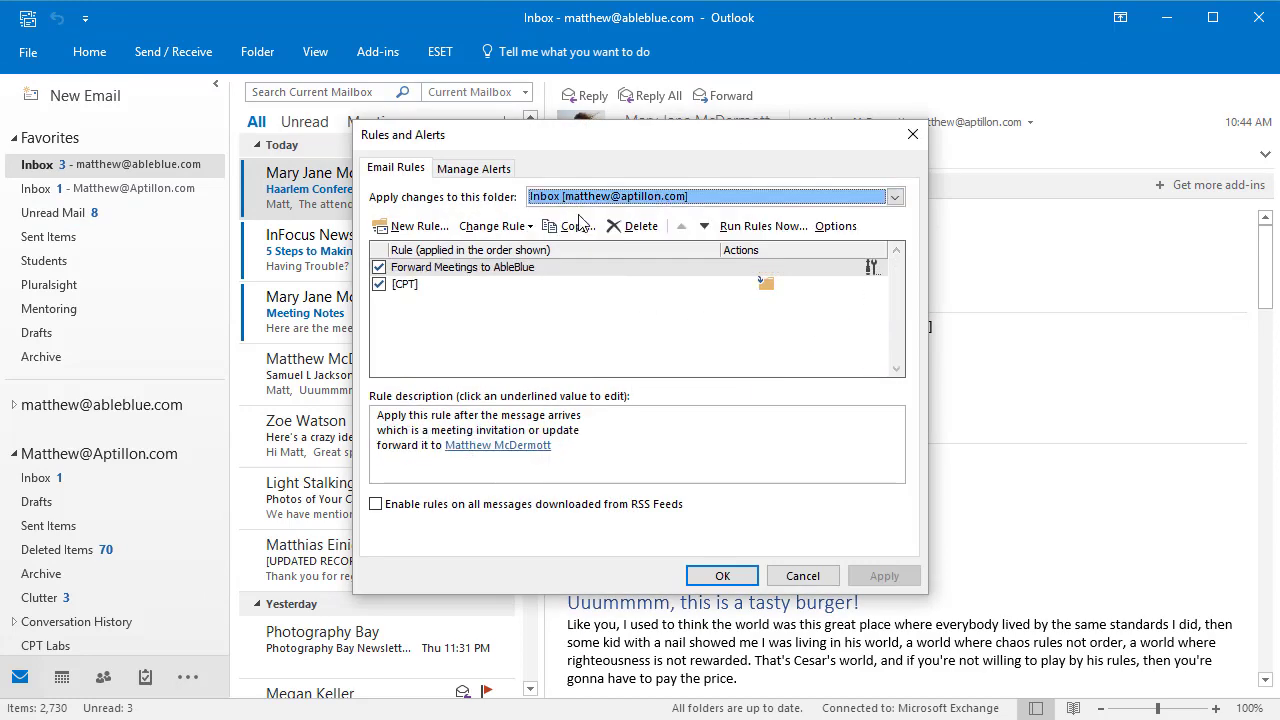
double_click(558, 268)
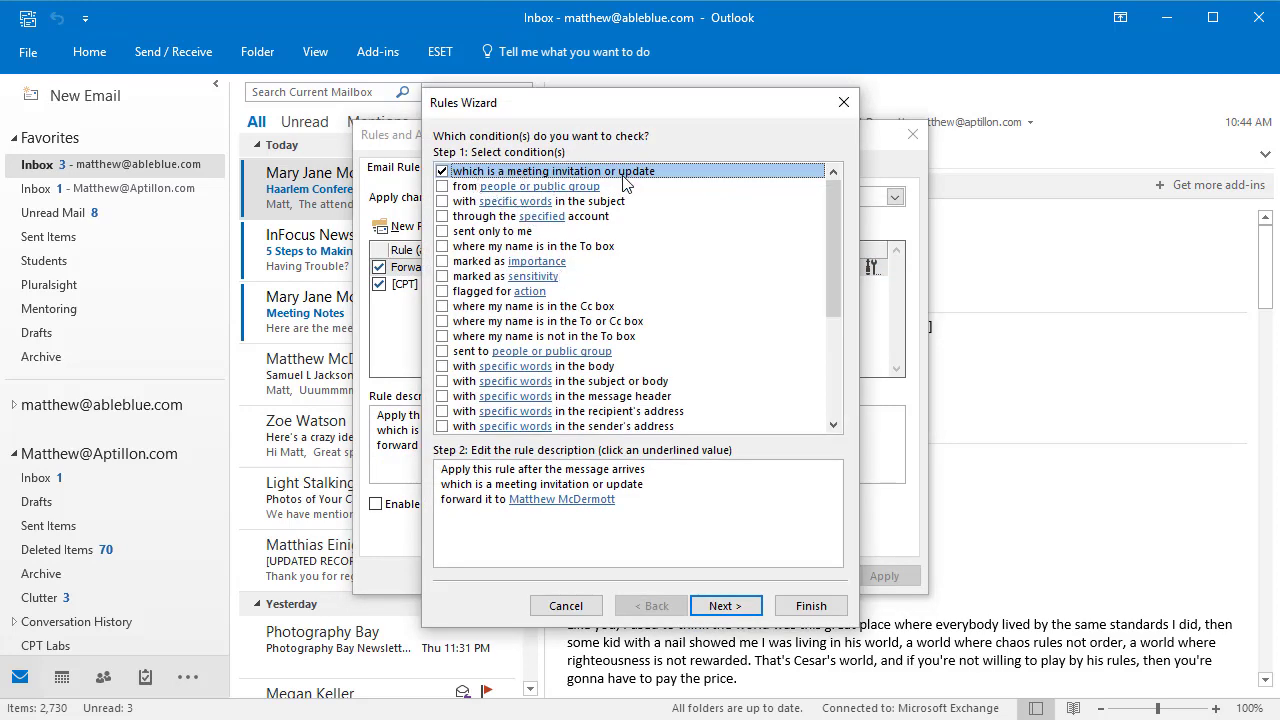
click(604, 499)
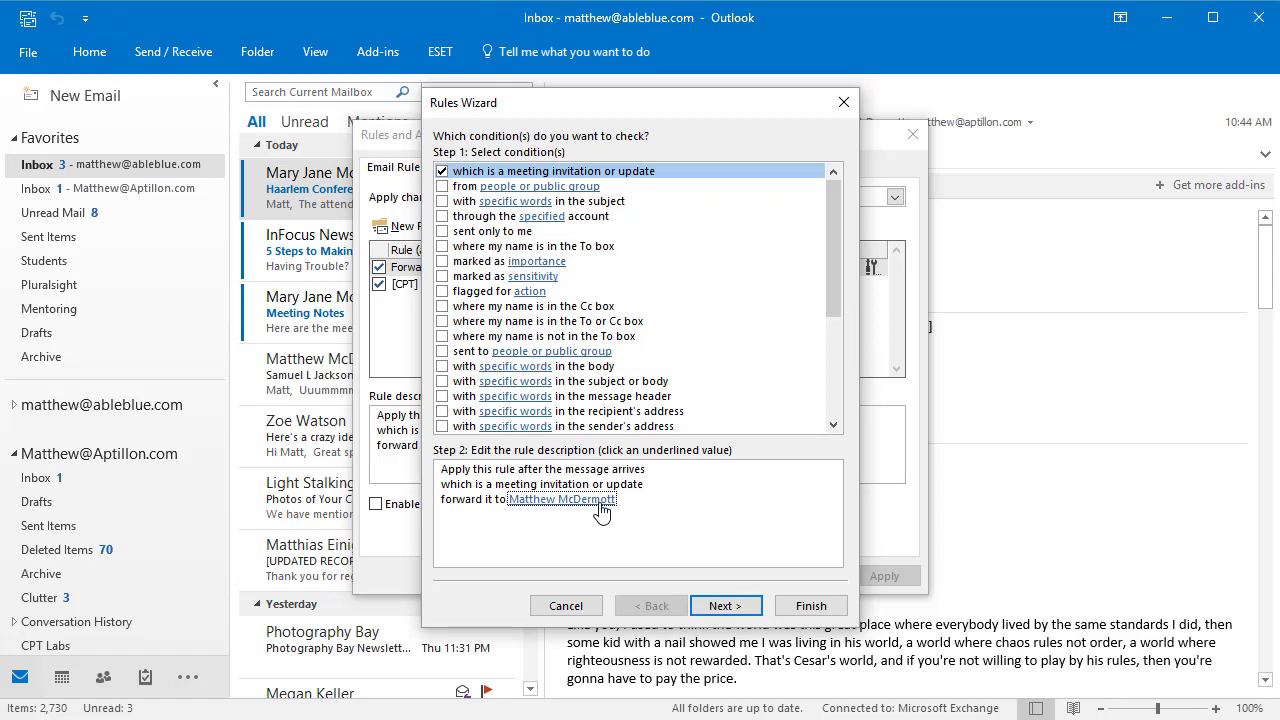
click(810, 605)
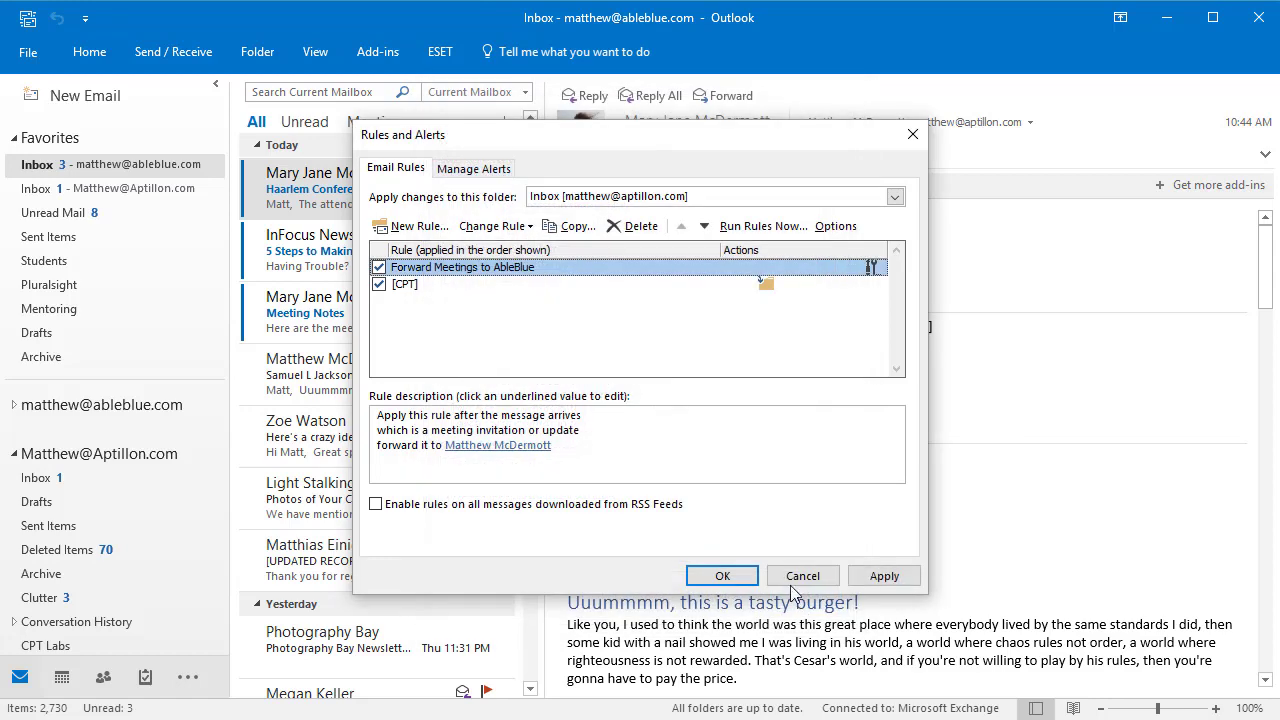
click(802, 577)
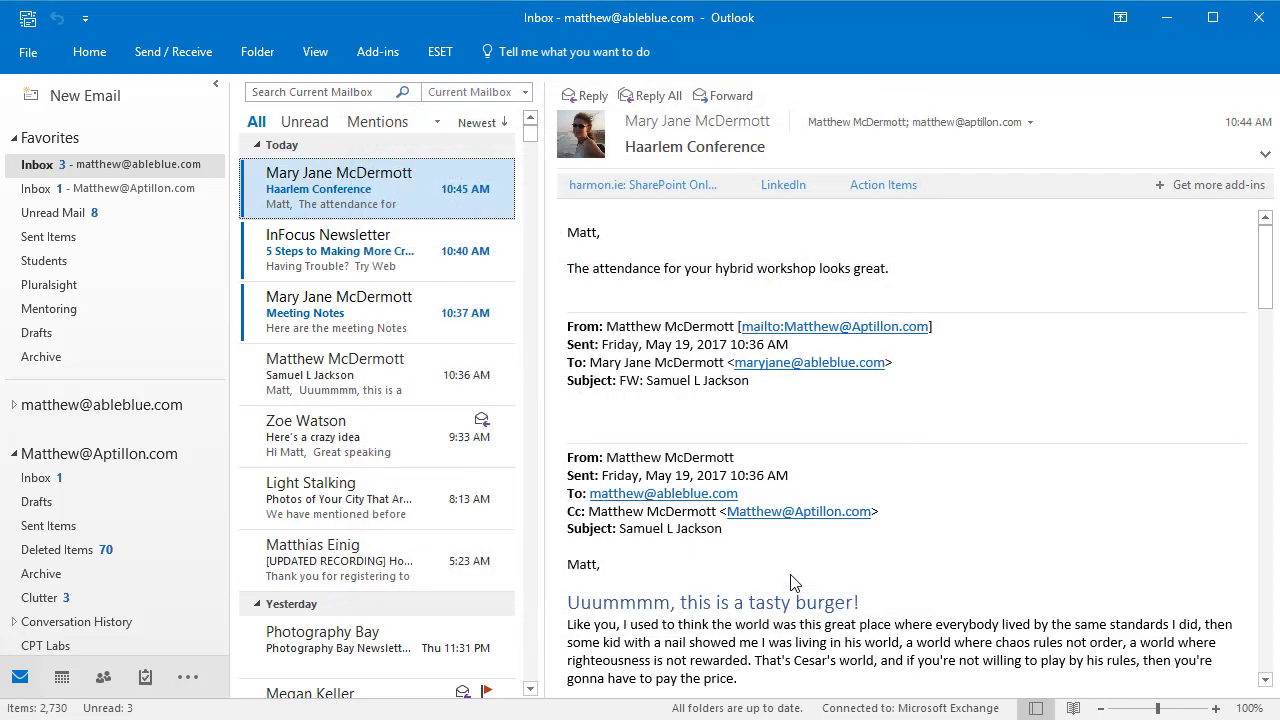
Step: Return to the calendar's overlaid week of August 28 – September 1, 2017
click(62, 680)
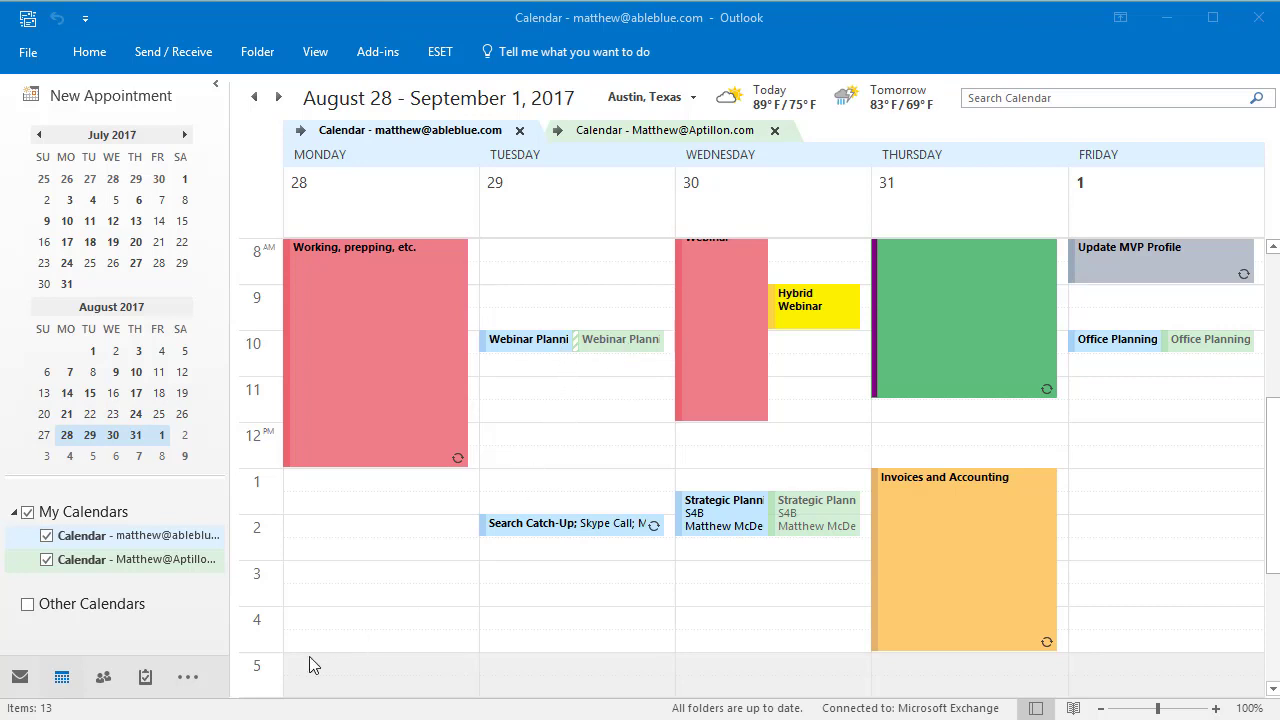
Step: Accept the forwarded Webinar Planning request in the Aptillon inbox, sending the response now
click(21, 678)
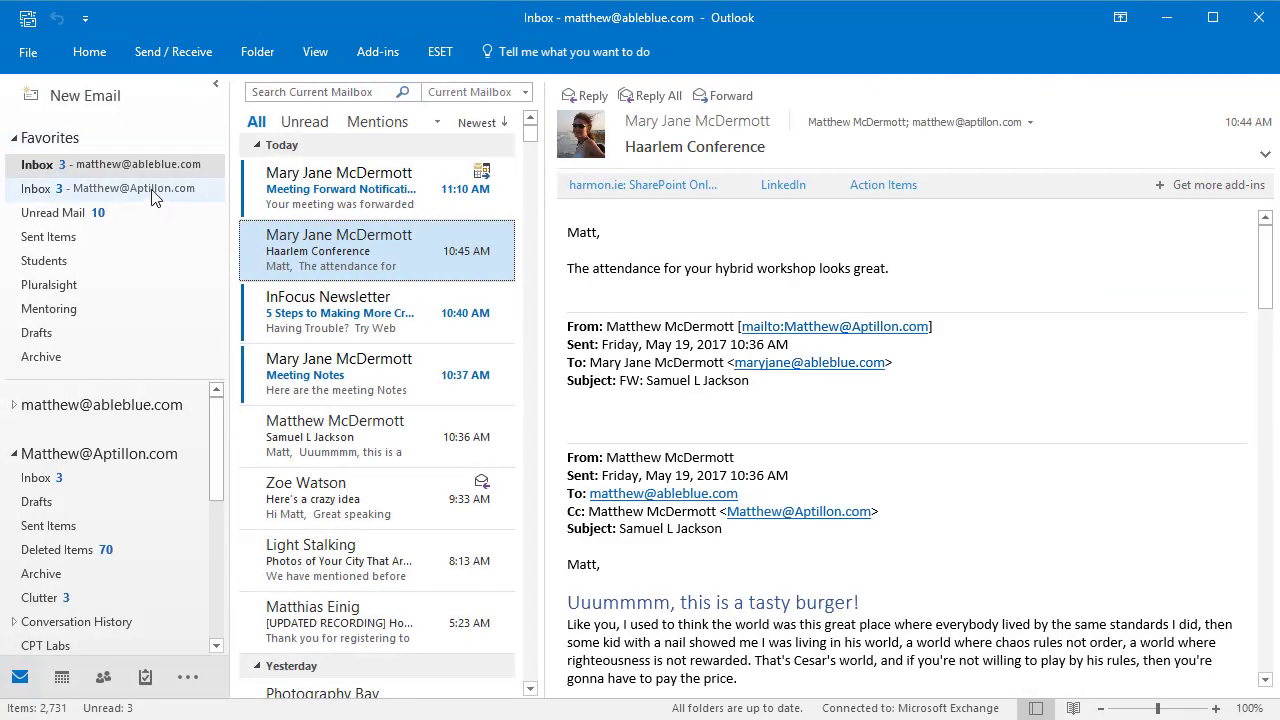
click(155, 197)
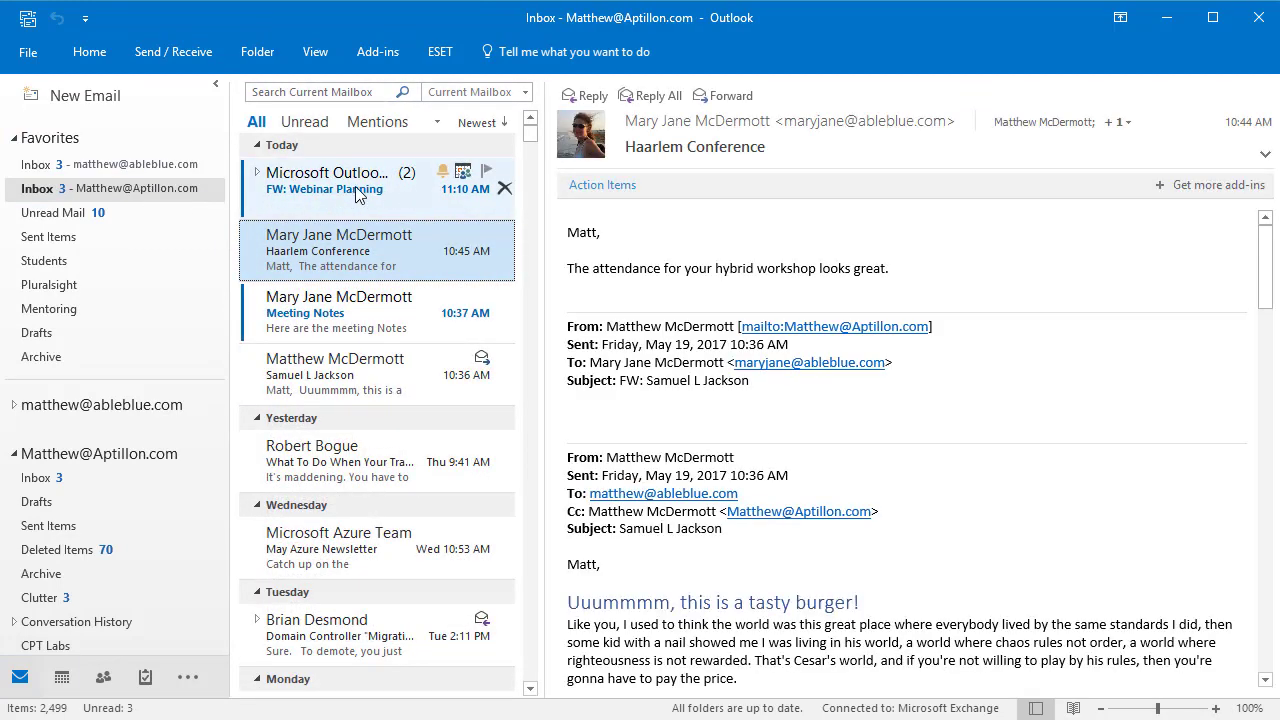
click(258, 176)
click(278, 256)
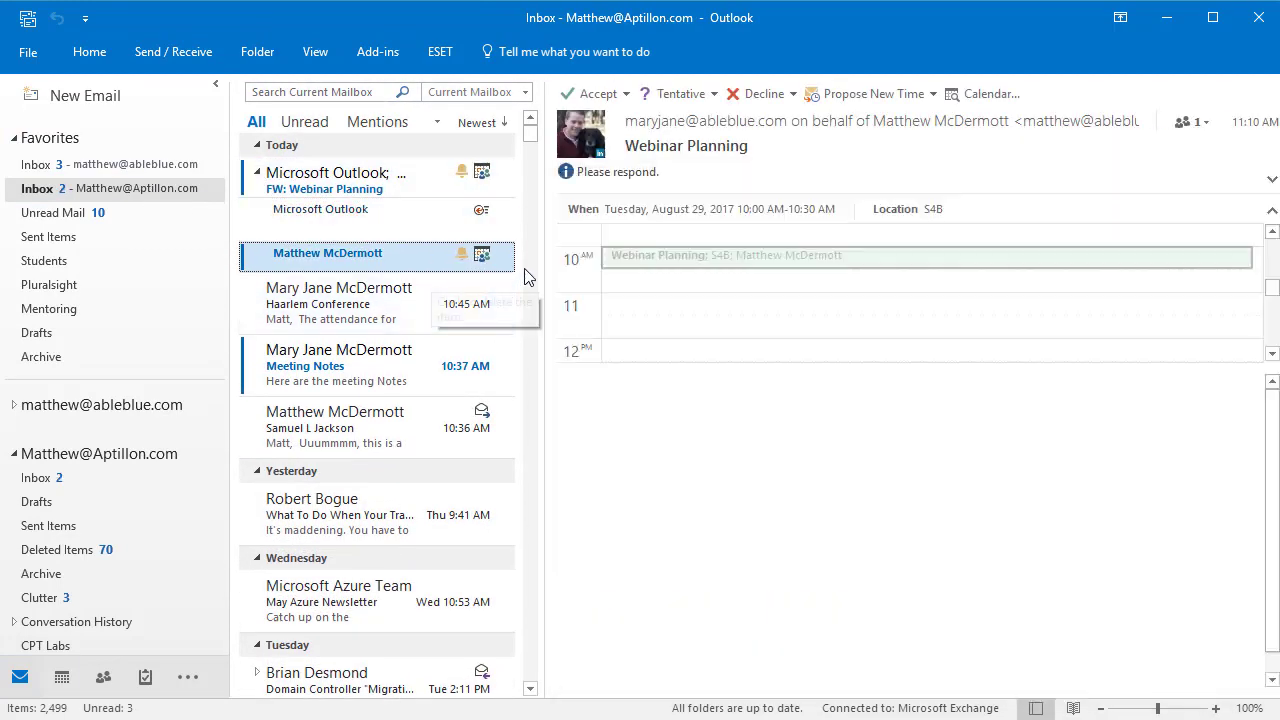
click(588, 97)
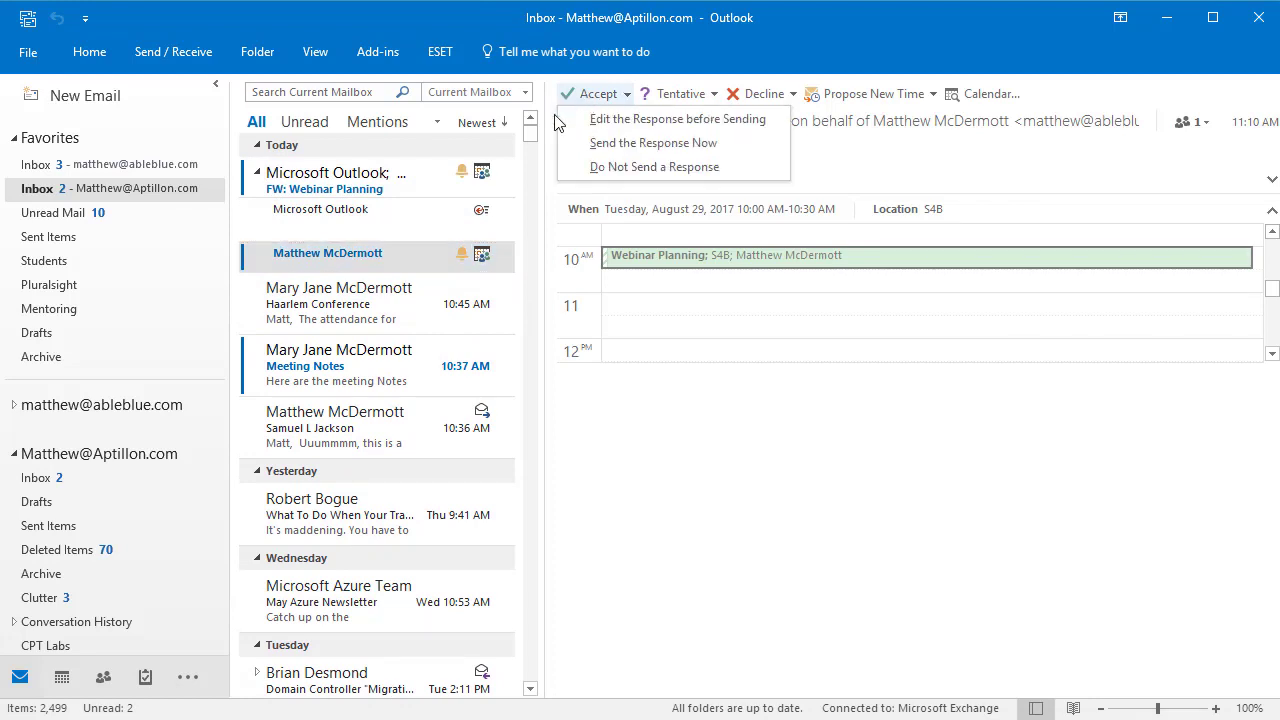
click(571, 145)
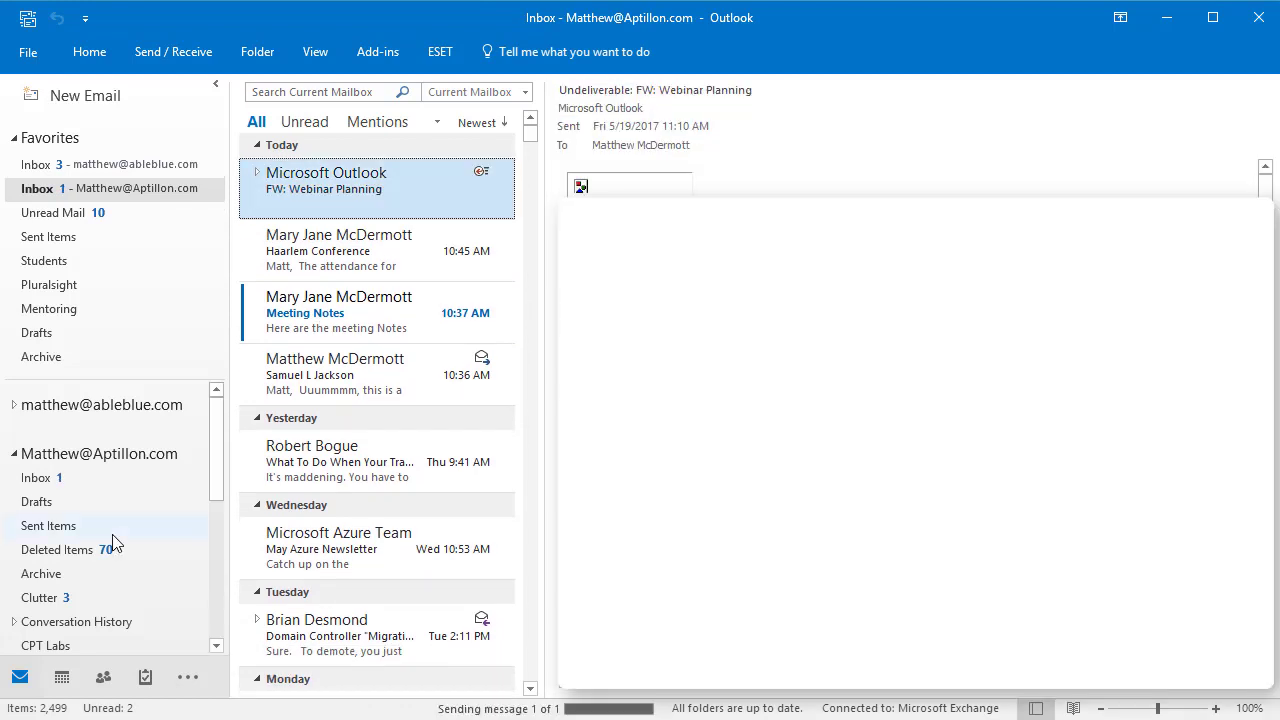
click(61, 677)
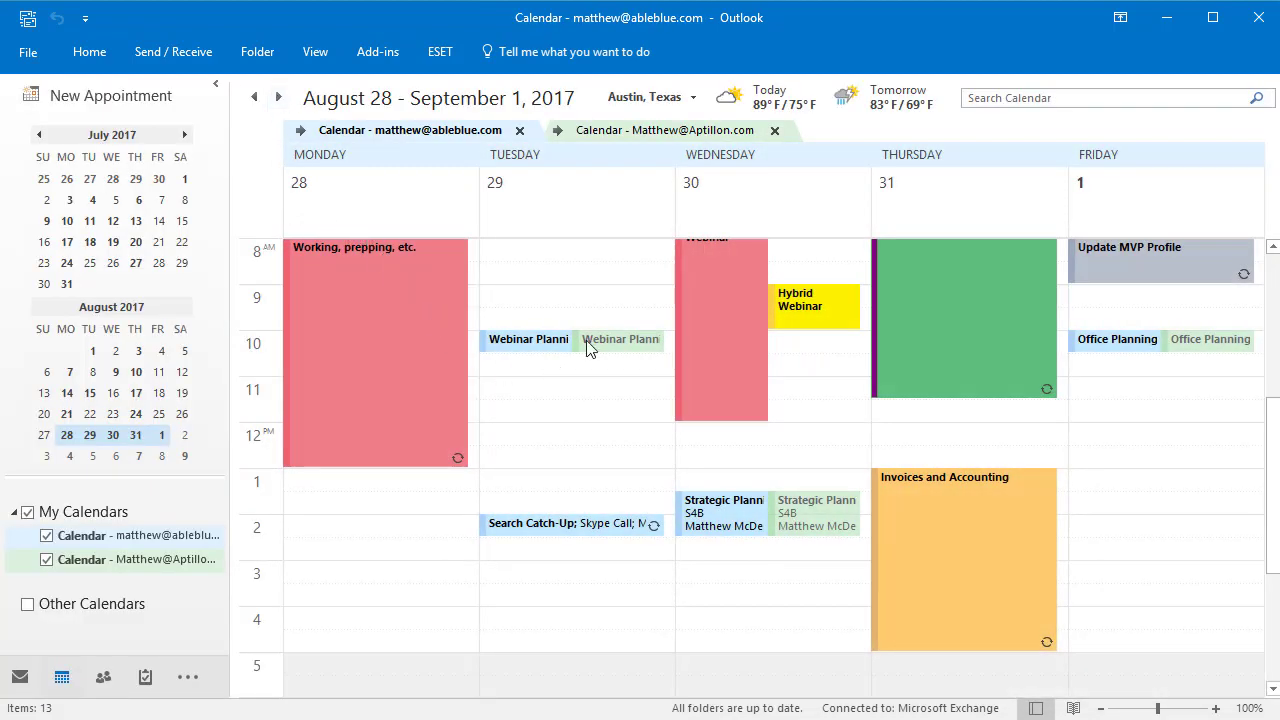
mouse_move(541, 355)
scroll(555, 467, up, 1)
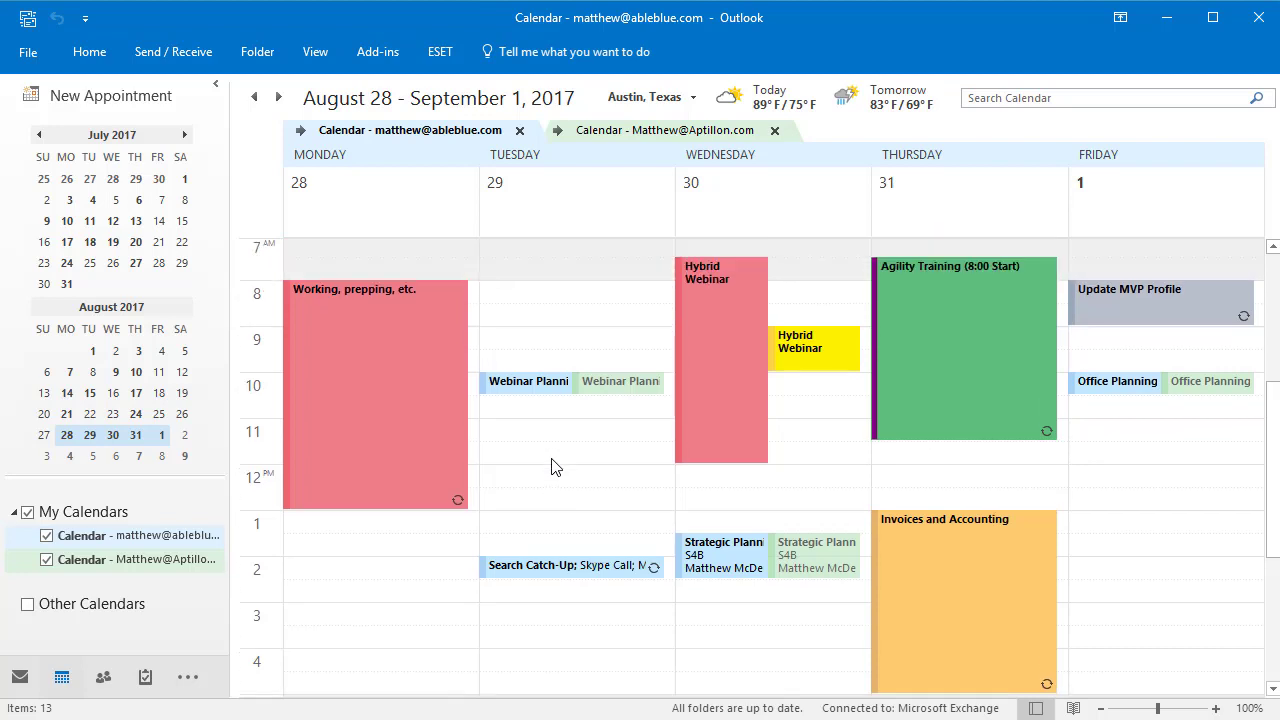
mouse_move(418, 447)
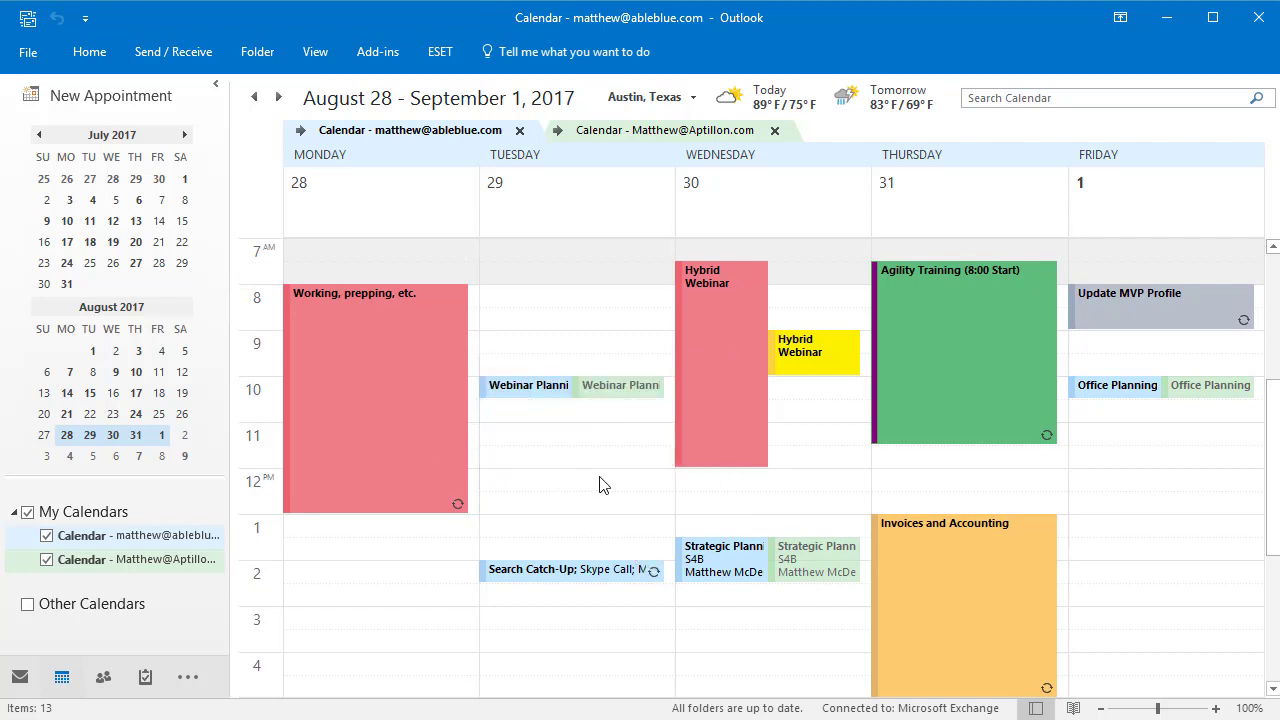
mouse_move(827, 360)
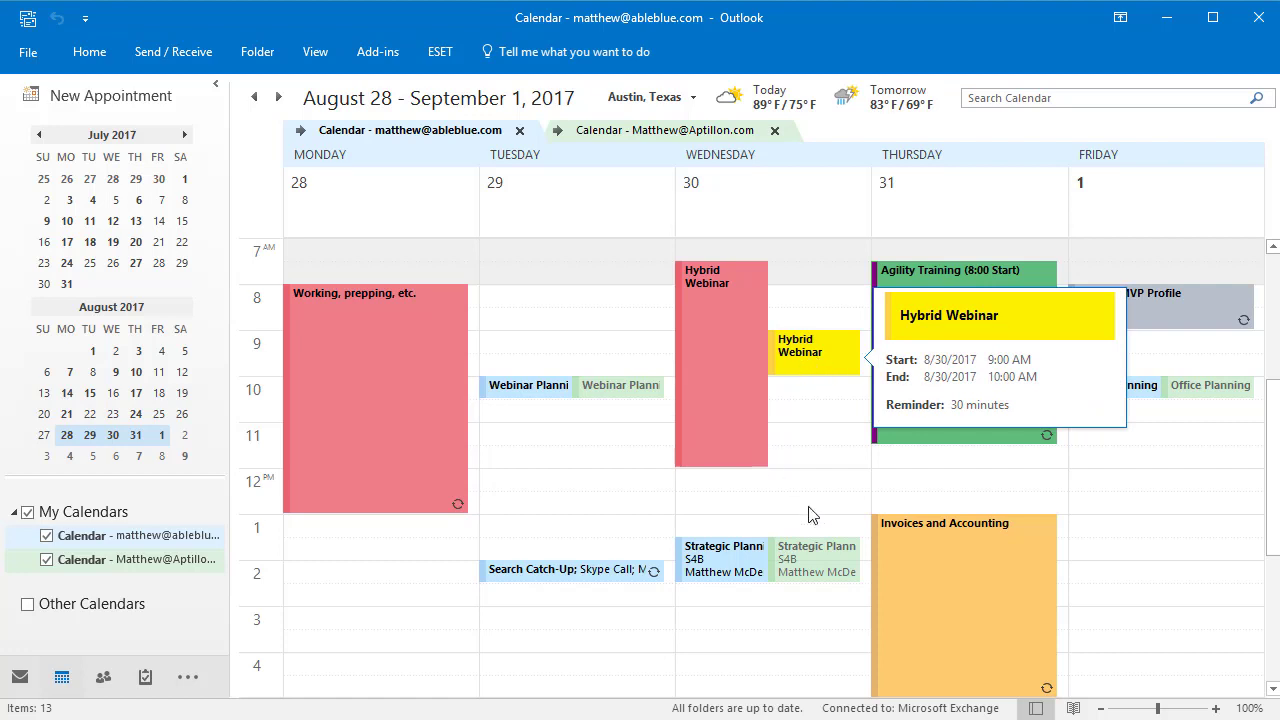
mouse_move(970, 618)
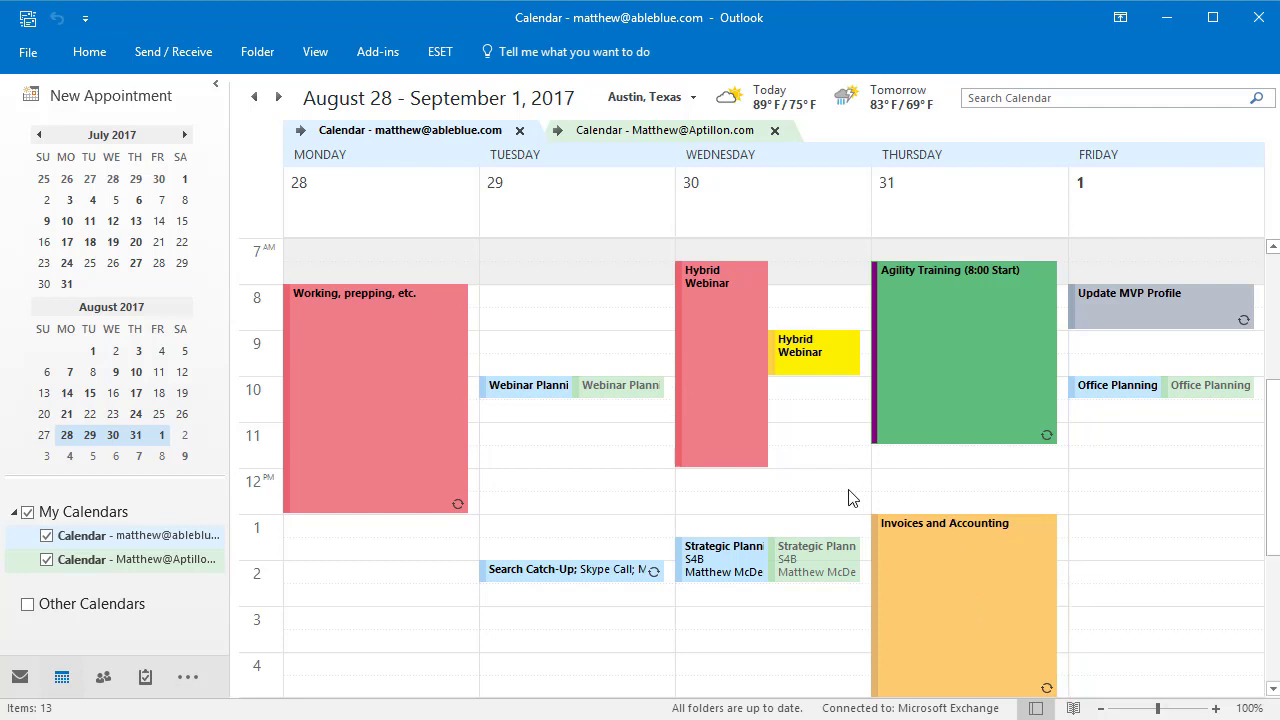
mouse_move(983, 352)
mouse_move(374, 435)
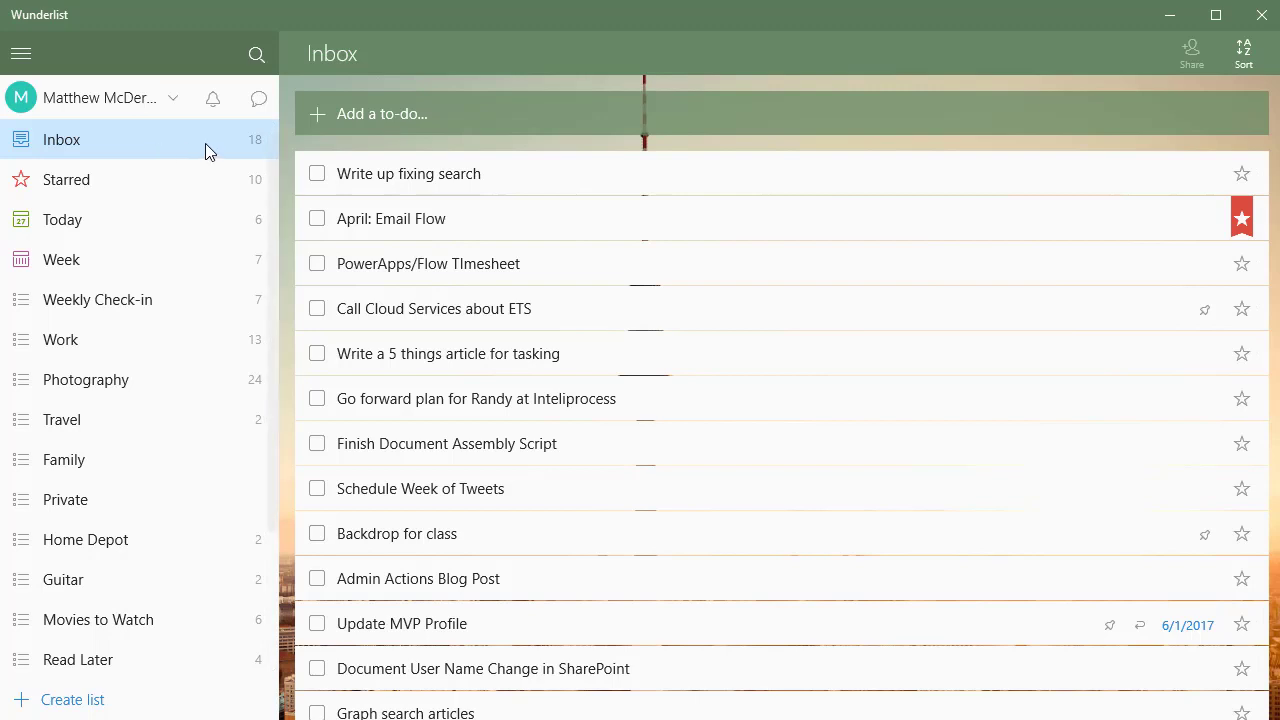
Step: Add the to-do 'Create a video for tasks' to the Inbox and star it
click(351, 117)
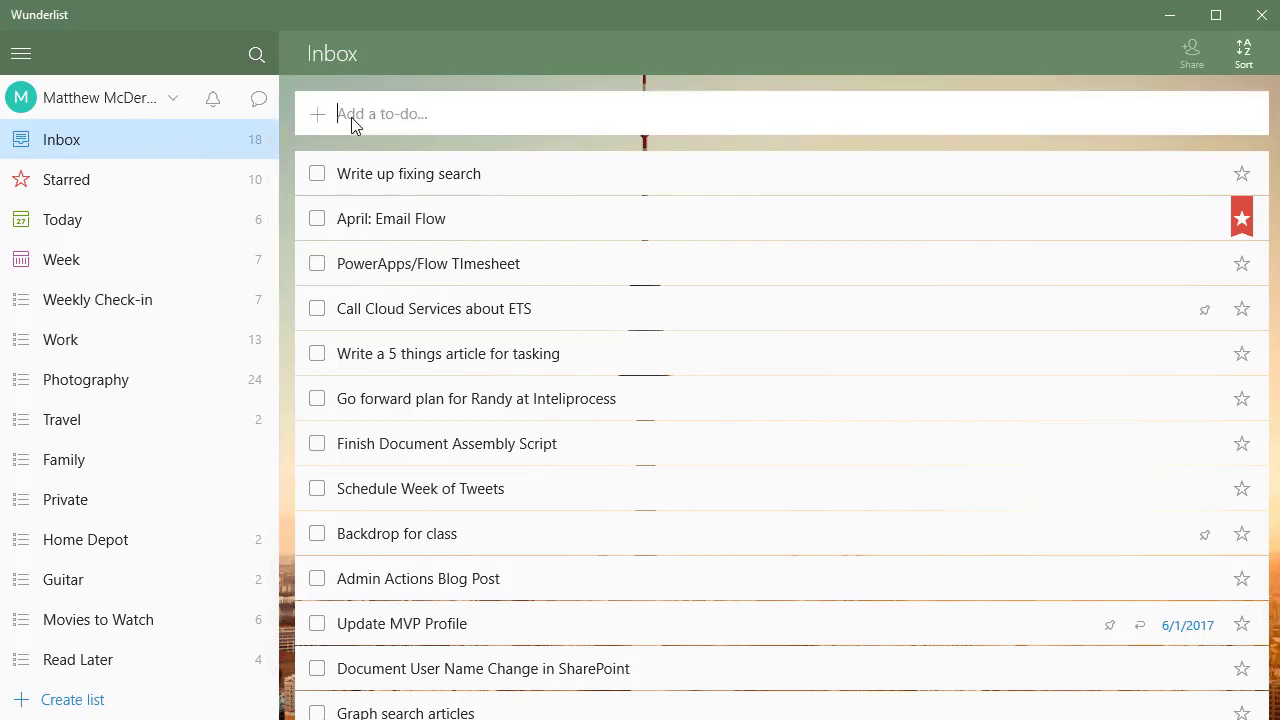
text(Create a video for tasks)
key(Return)
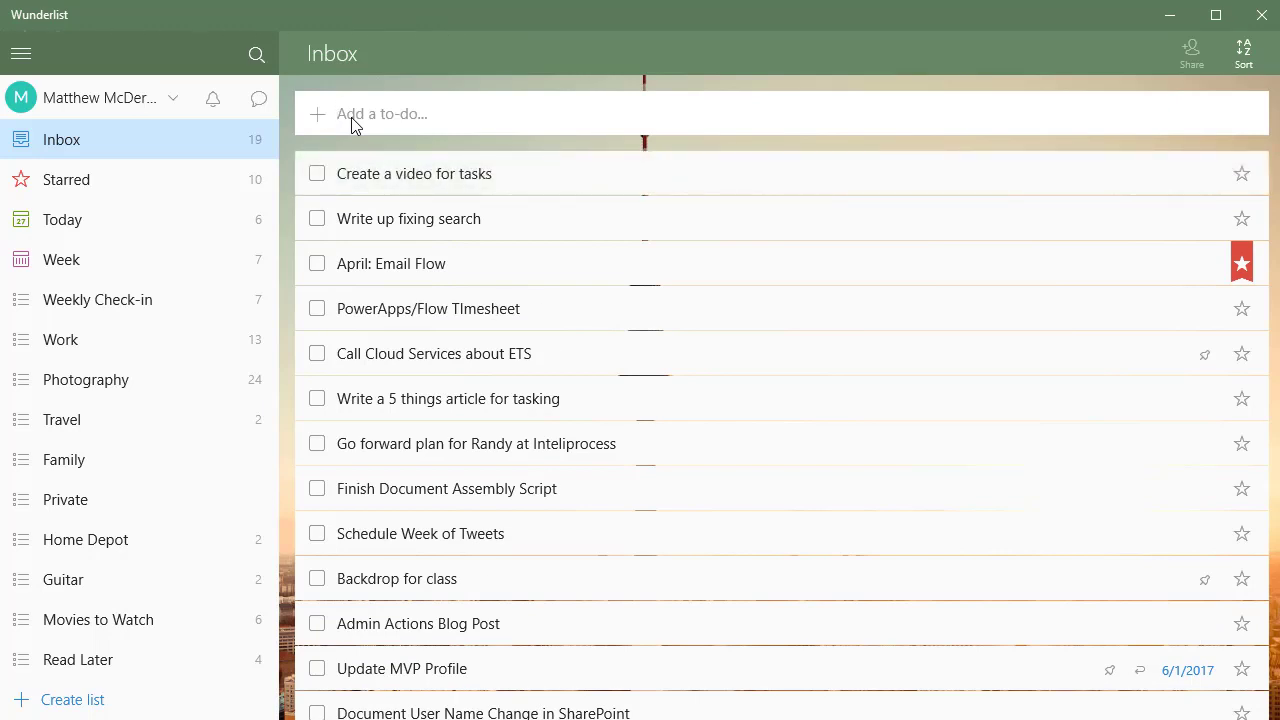
click(457, 172)
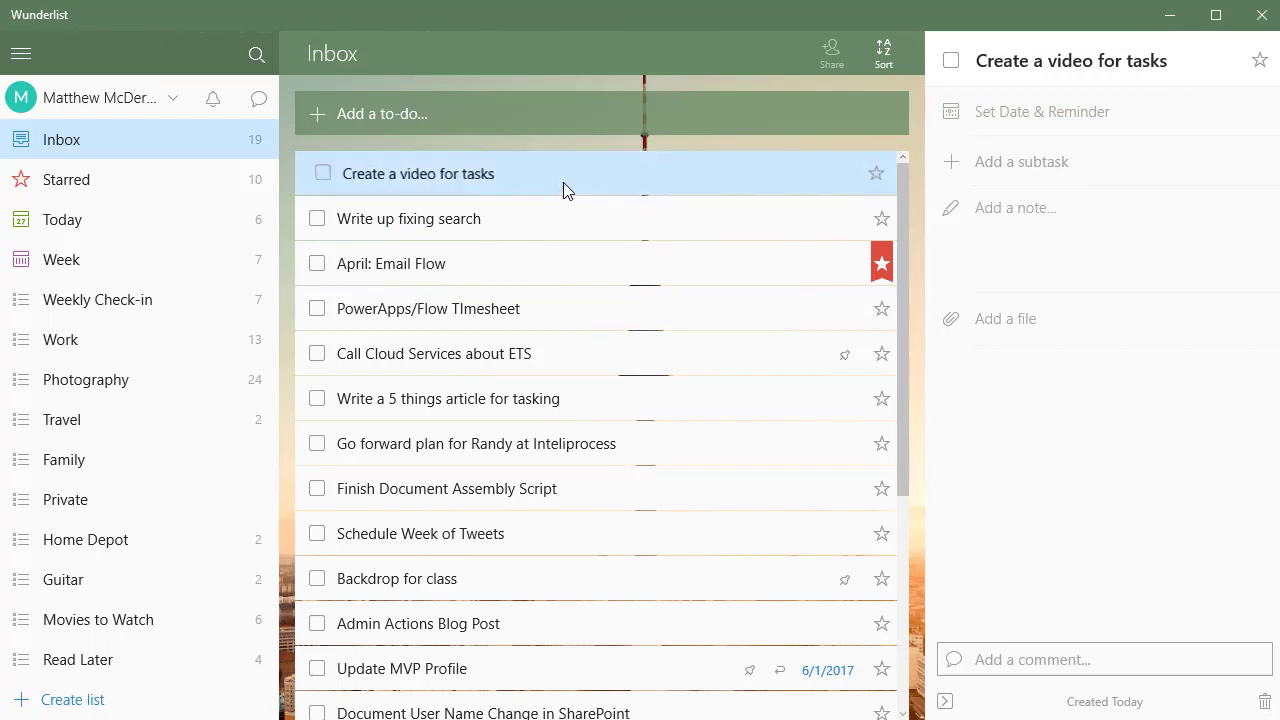
click(880, 174)
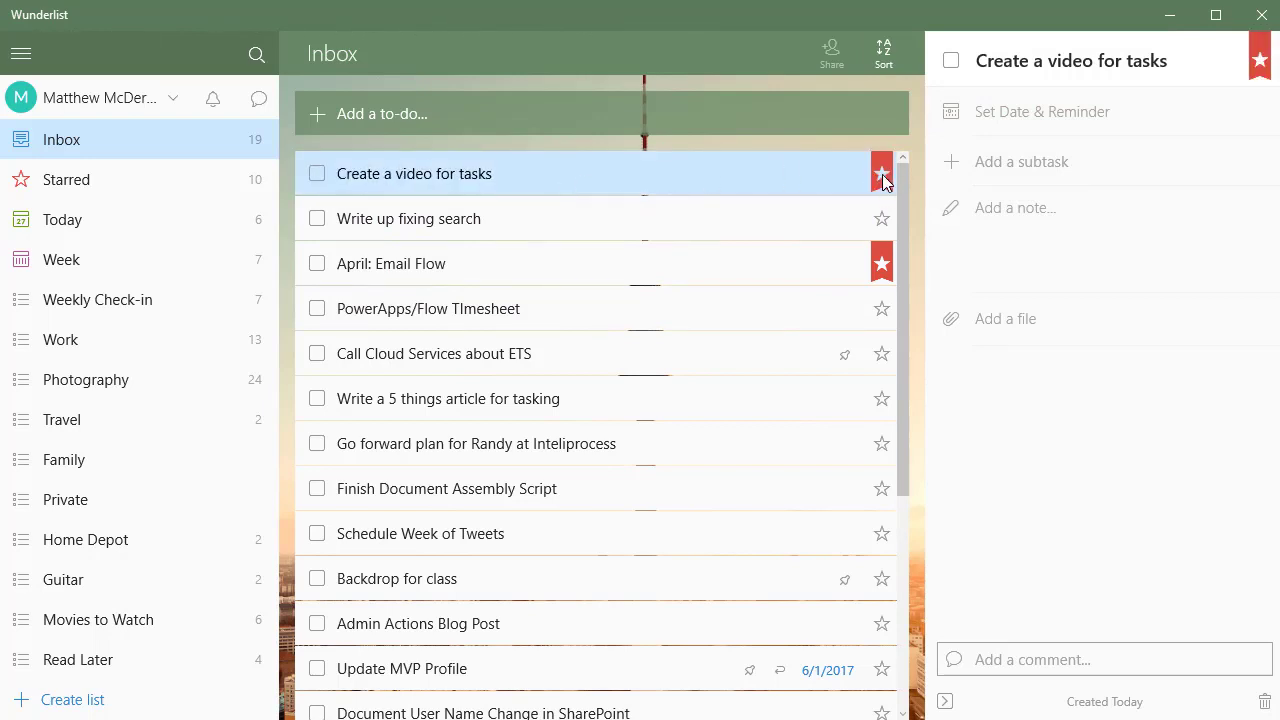
Step: Move the starred 'Create a video for tasks' to-do into the Work list
click(133, 180)
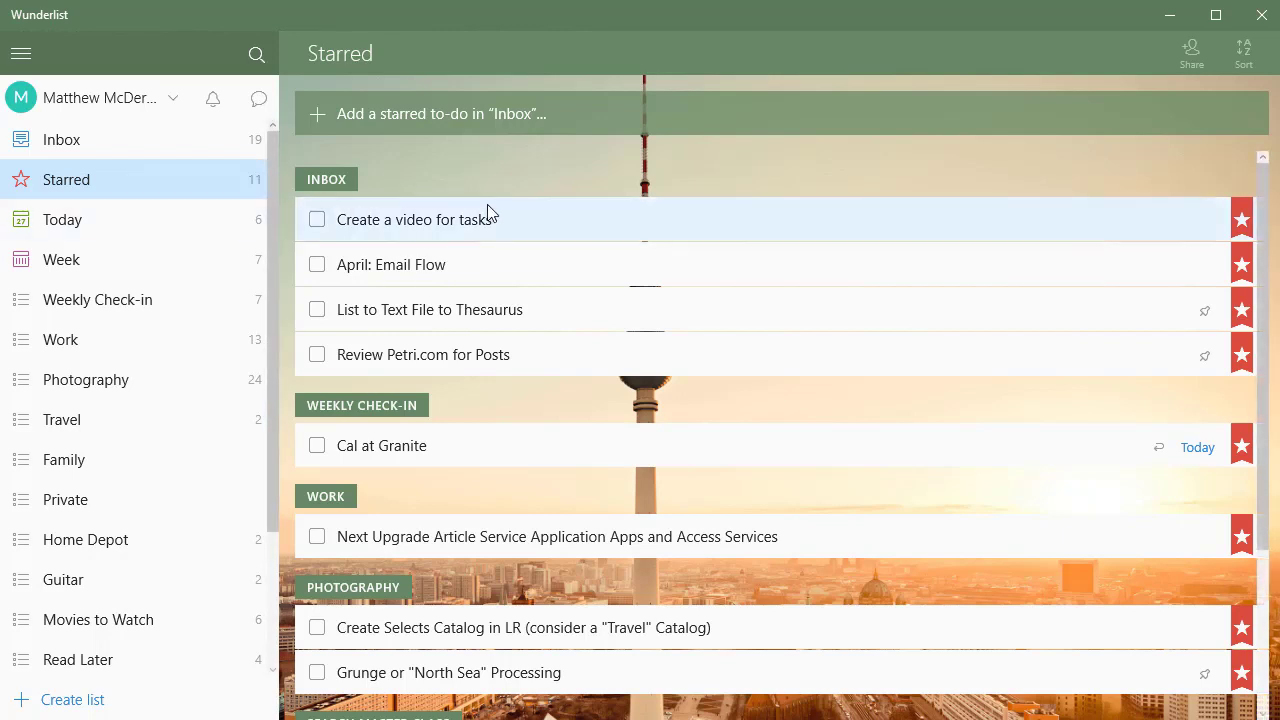
click(531, 223)
drag(531, 223, 118, 360)
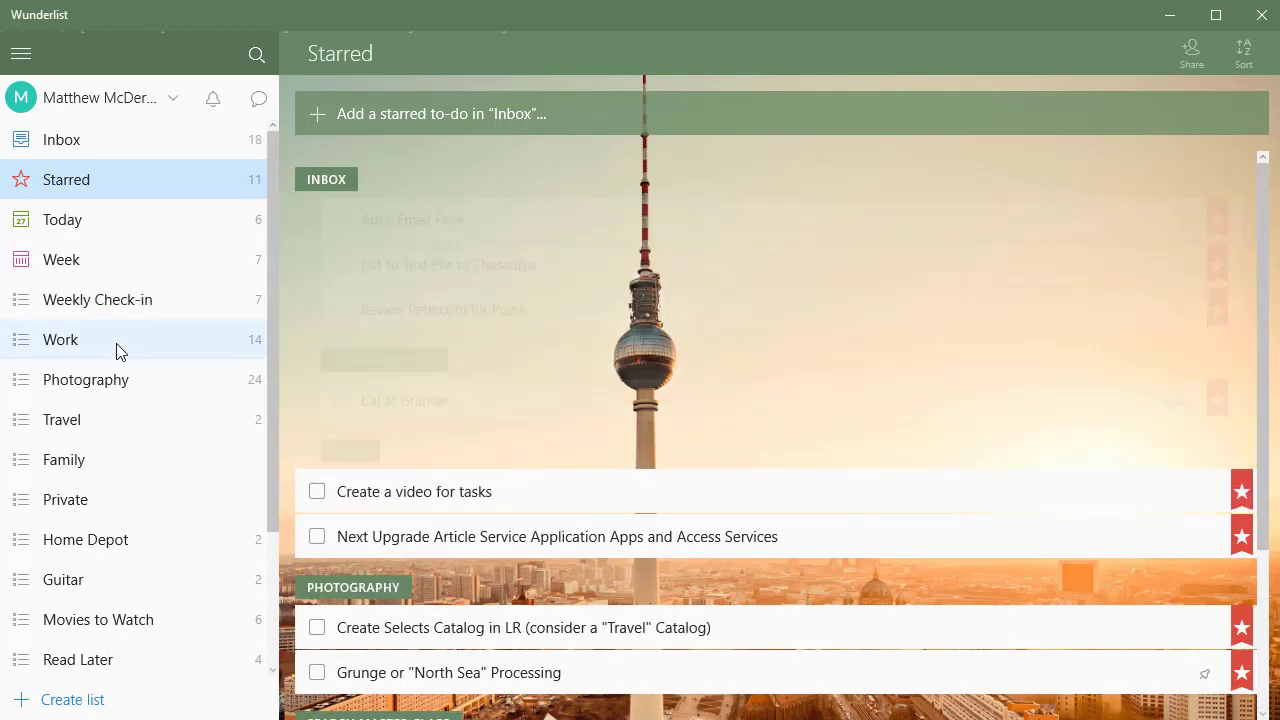
Step: Look over the Work list, then switch to the Photography list of 24 to-dos
click(116, 343)
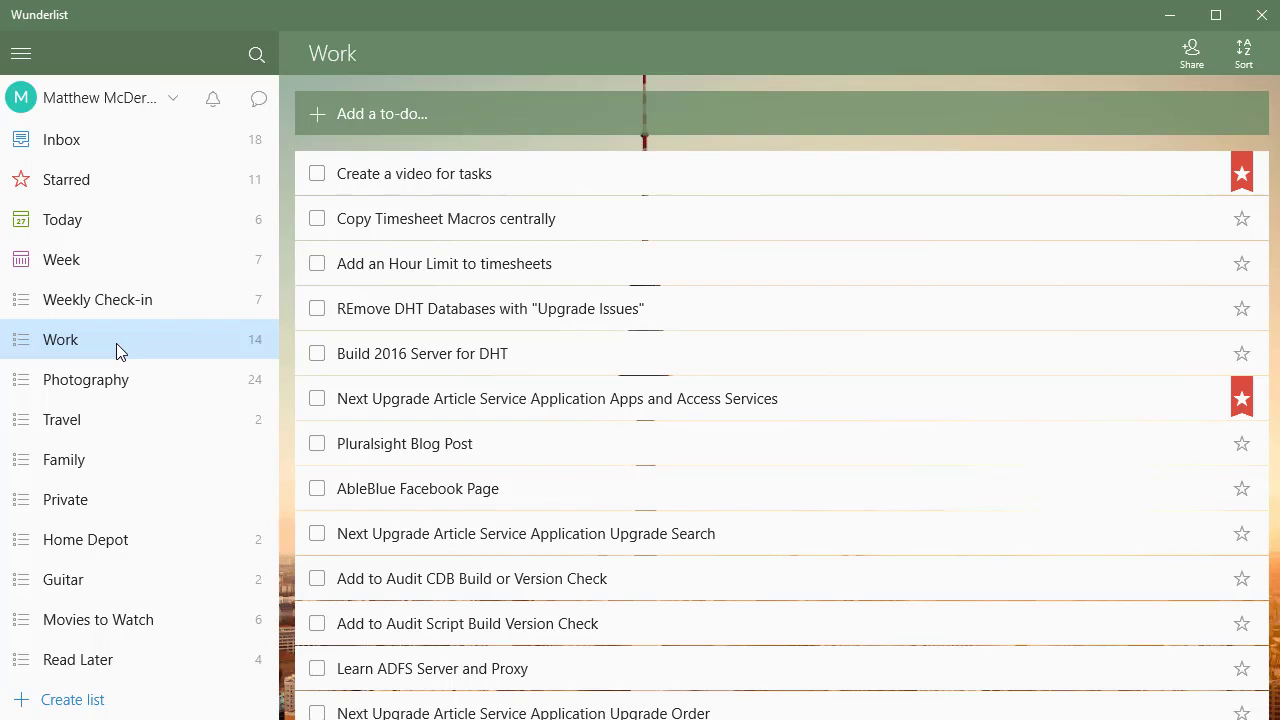
click(119, 383)
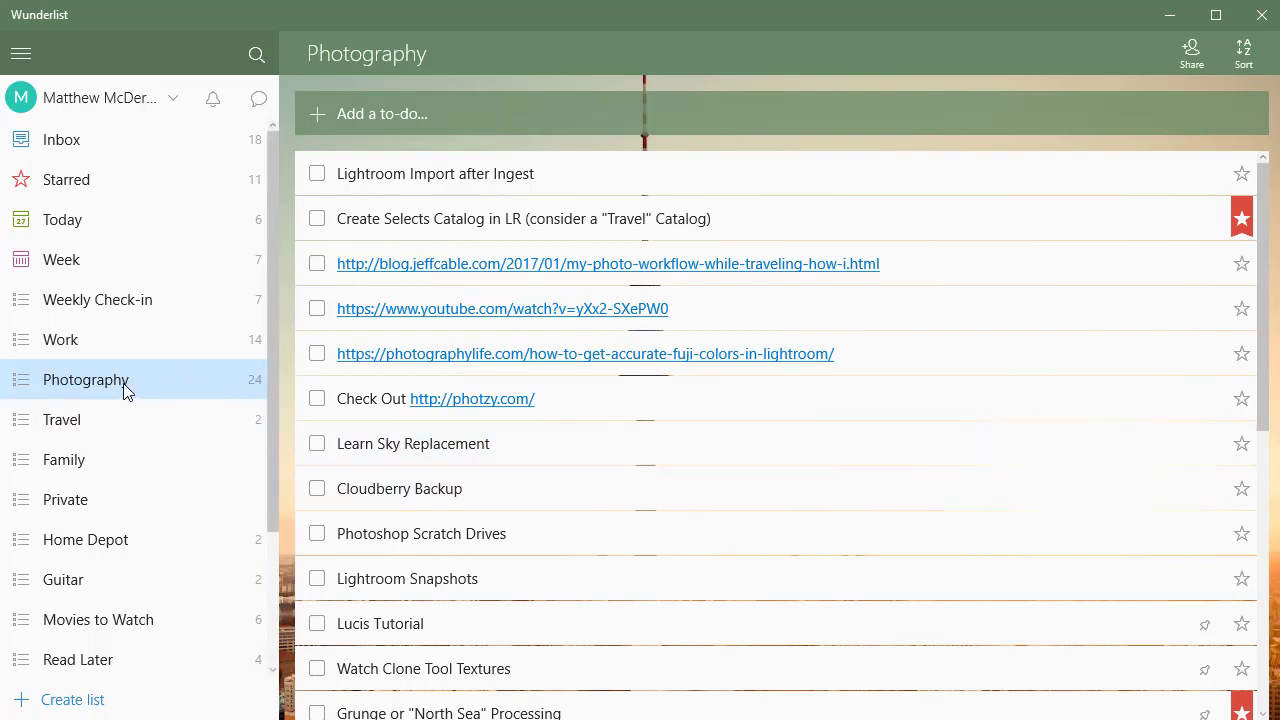
Step: Open the Home Depot list holding Charcoal and Hammer Loop
click(122, 540)
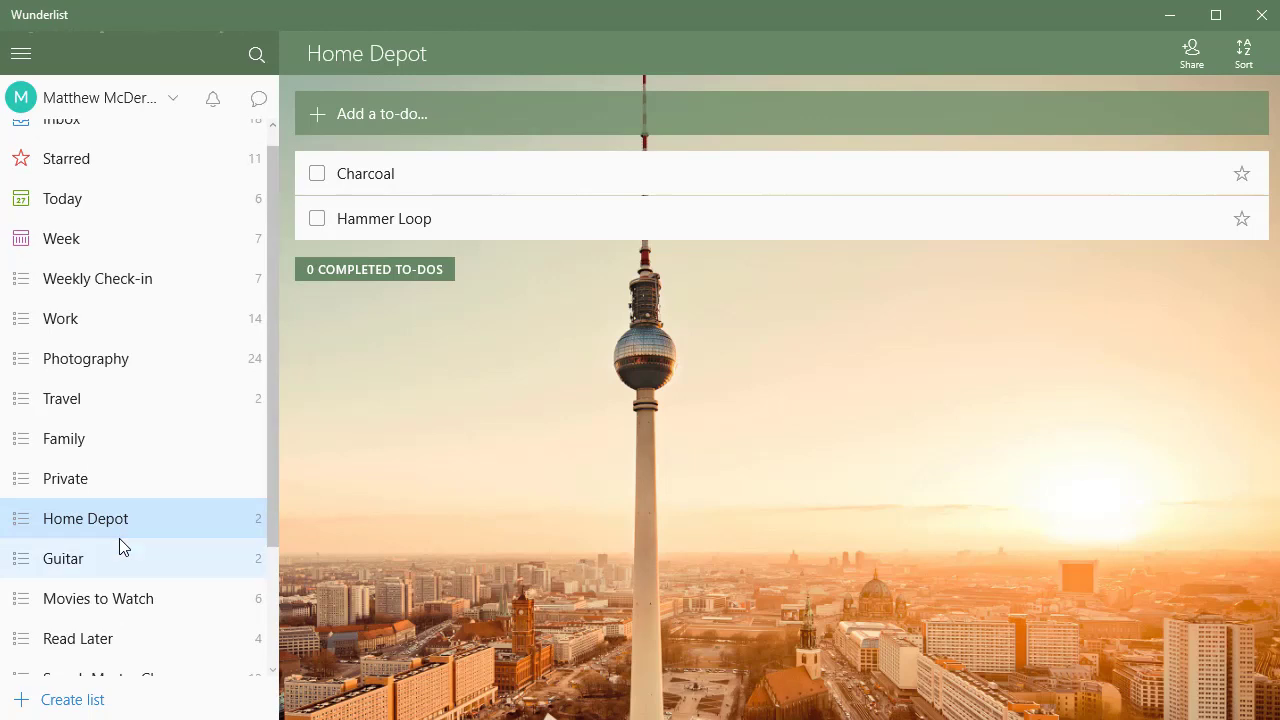
scroll(119, 540, down, 3)
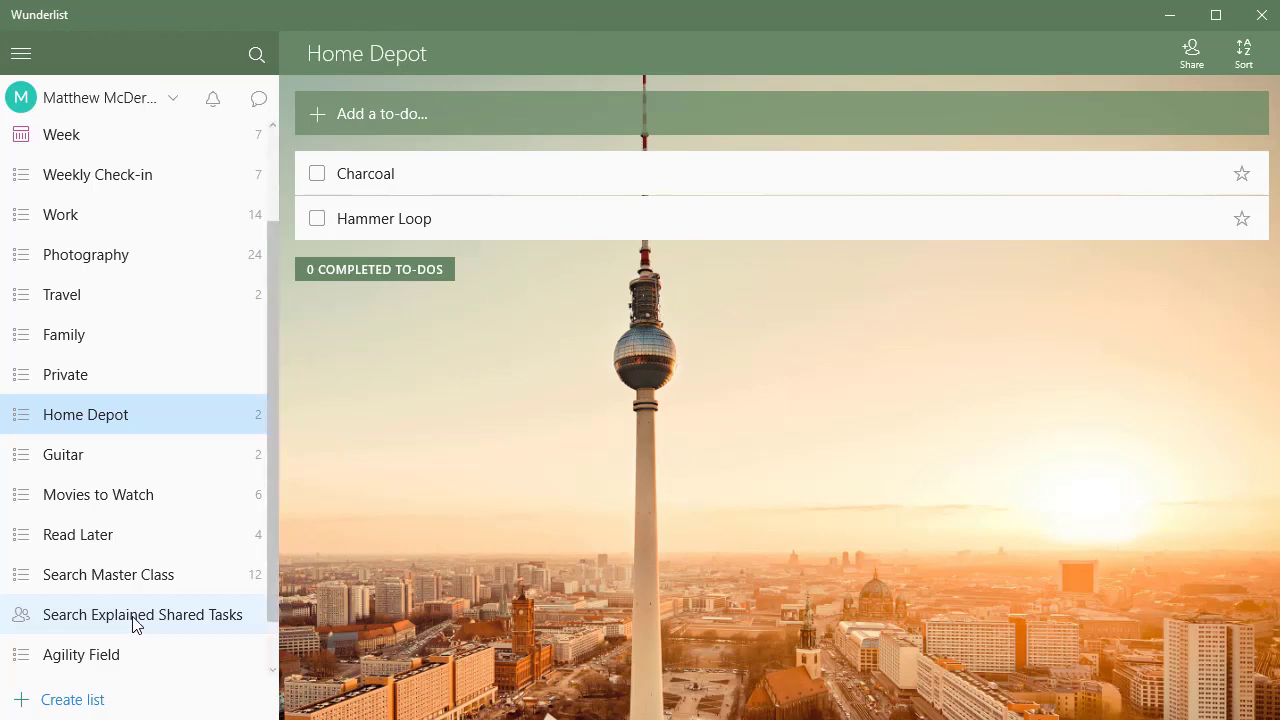
scroll(137, 624, up, 1)
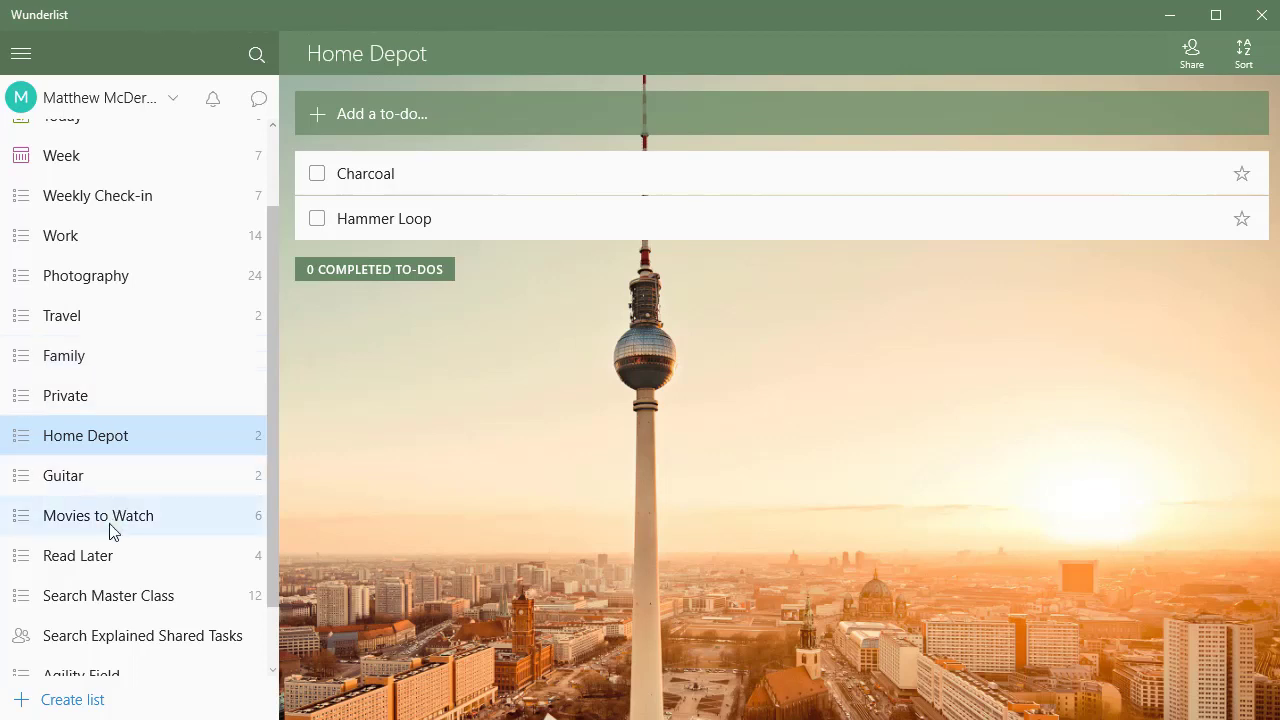
Step: Complete the Intel to-do in Weekly Check-in so it recurs with due date 5/30/2017
click(112, 203)
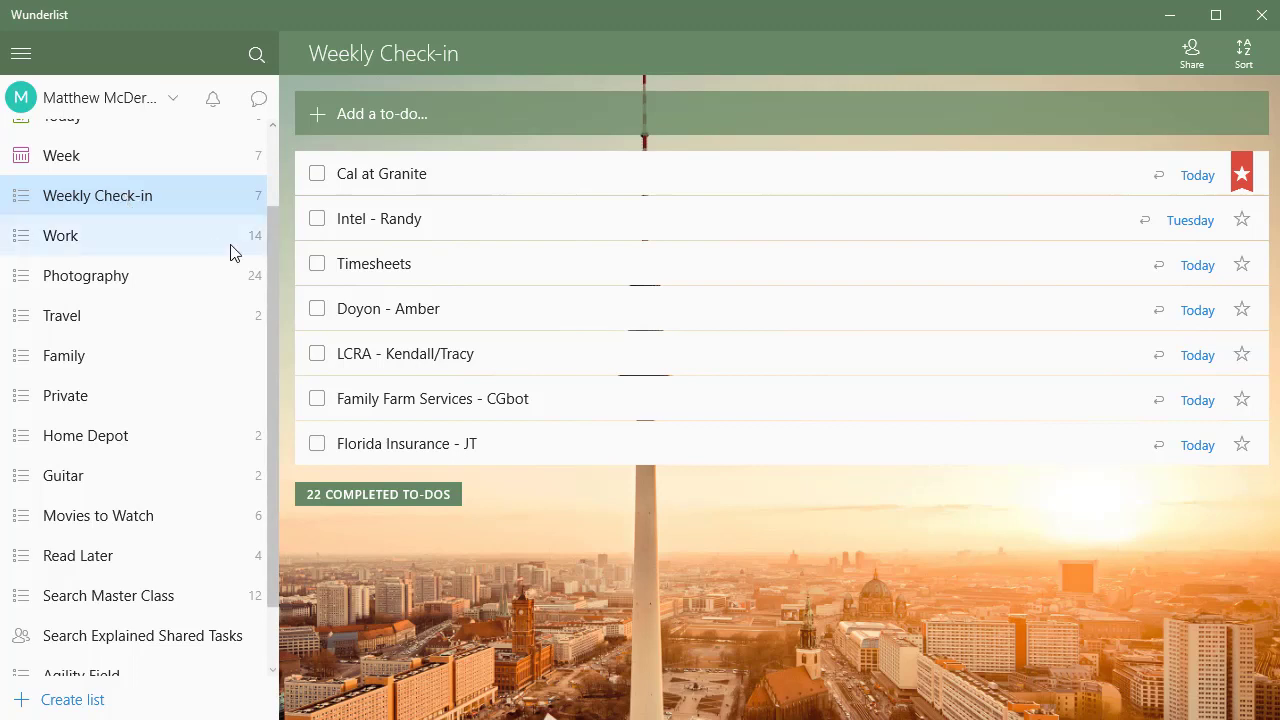
click(316, 220)
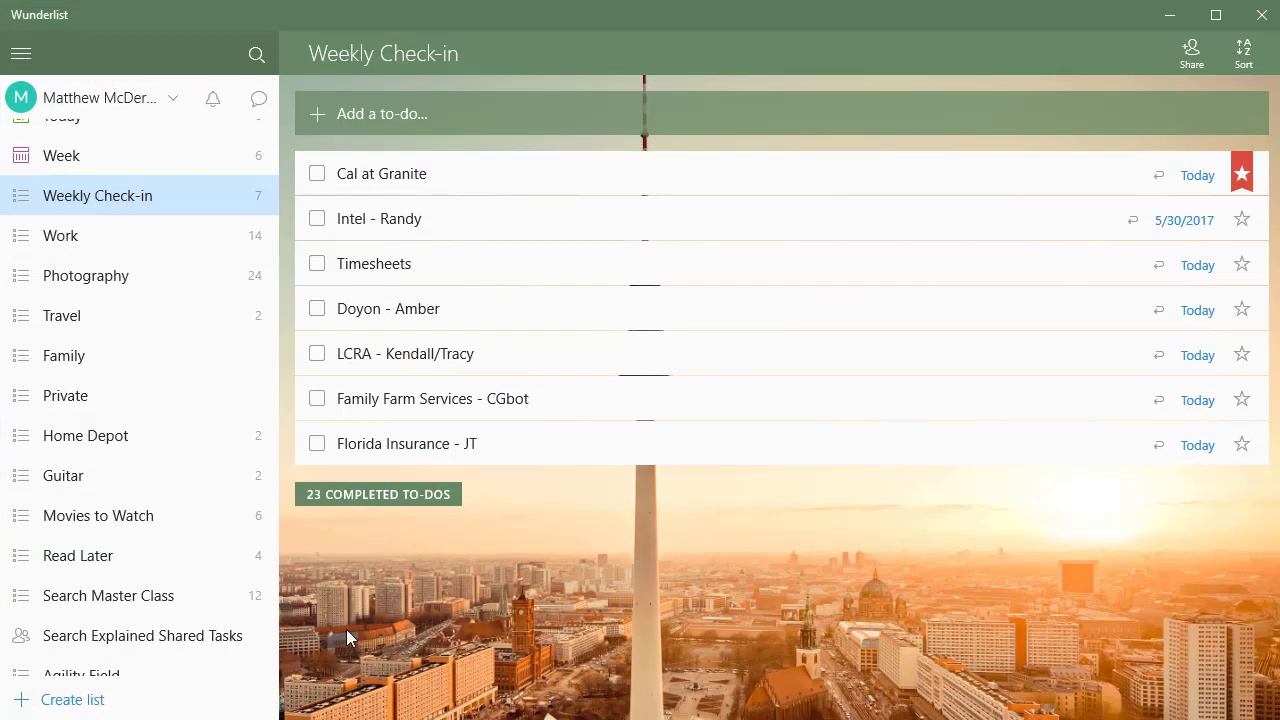
Step: Tick Cal at Granite in the Starred list, then undo so it stays open
scroll(85, 164, up, 2)
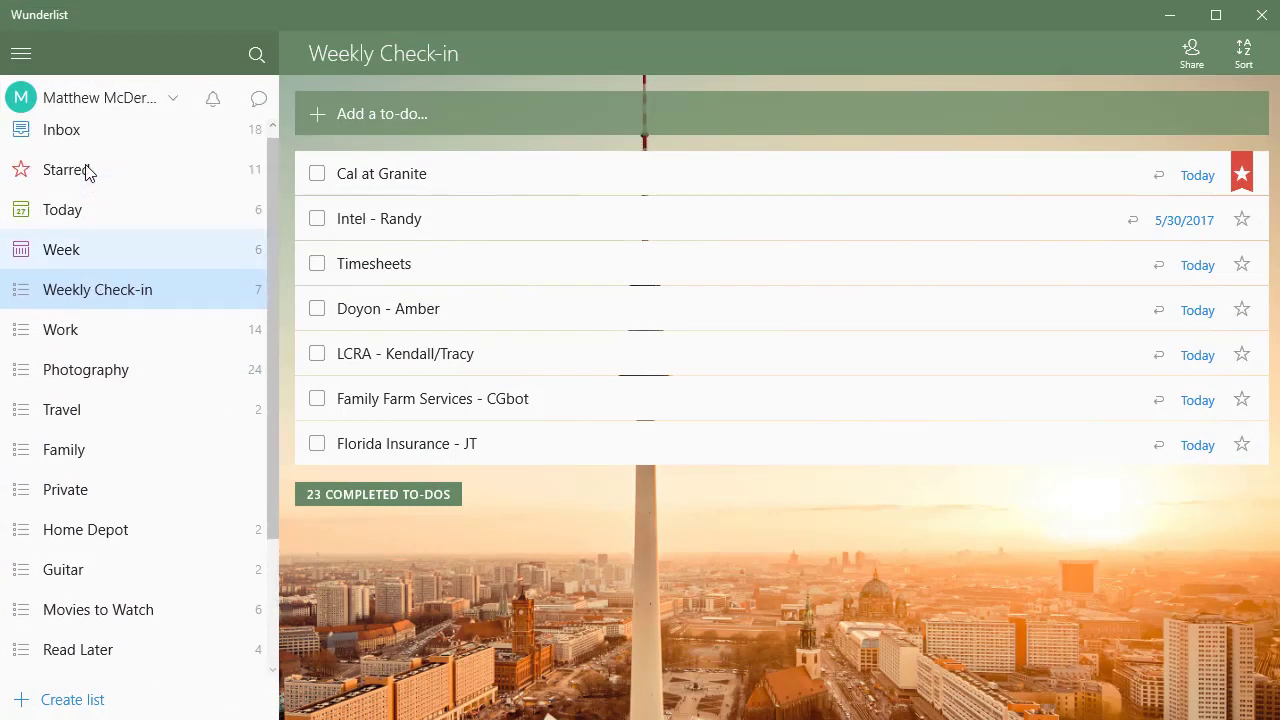
click(88, 182)
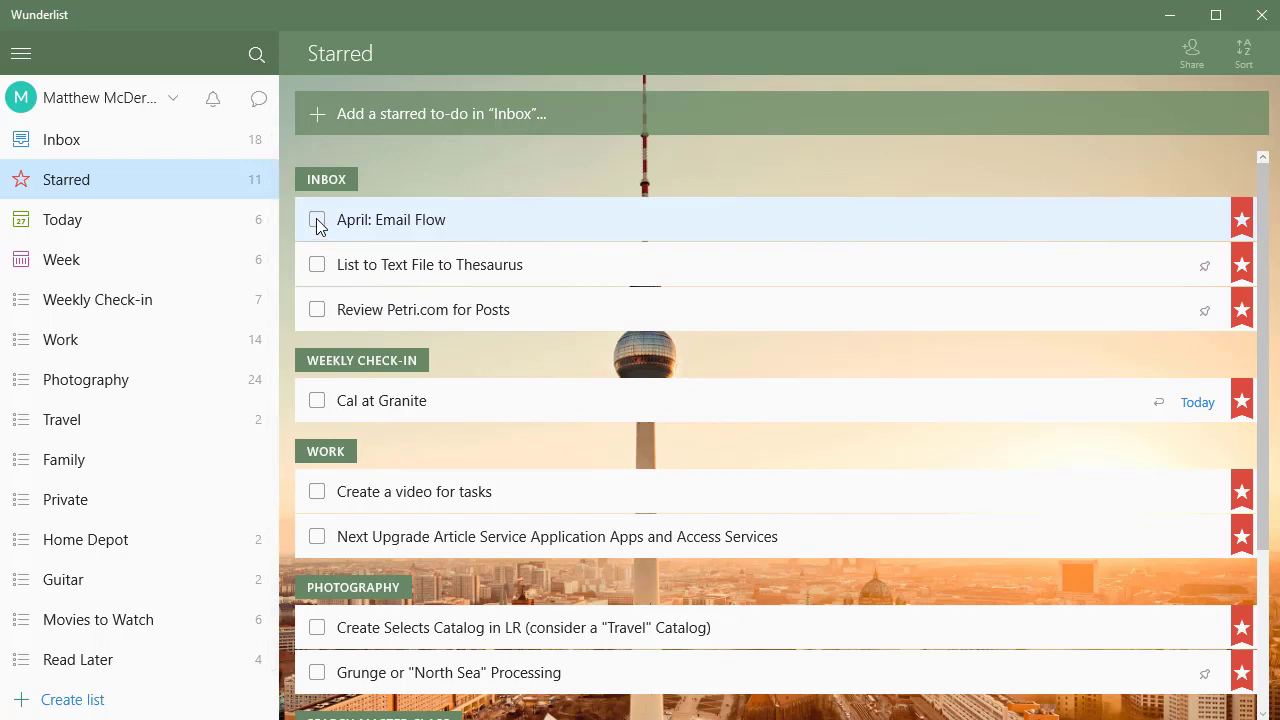
click(317, 401)
key(ctrl+z)
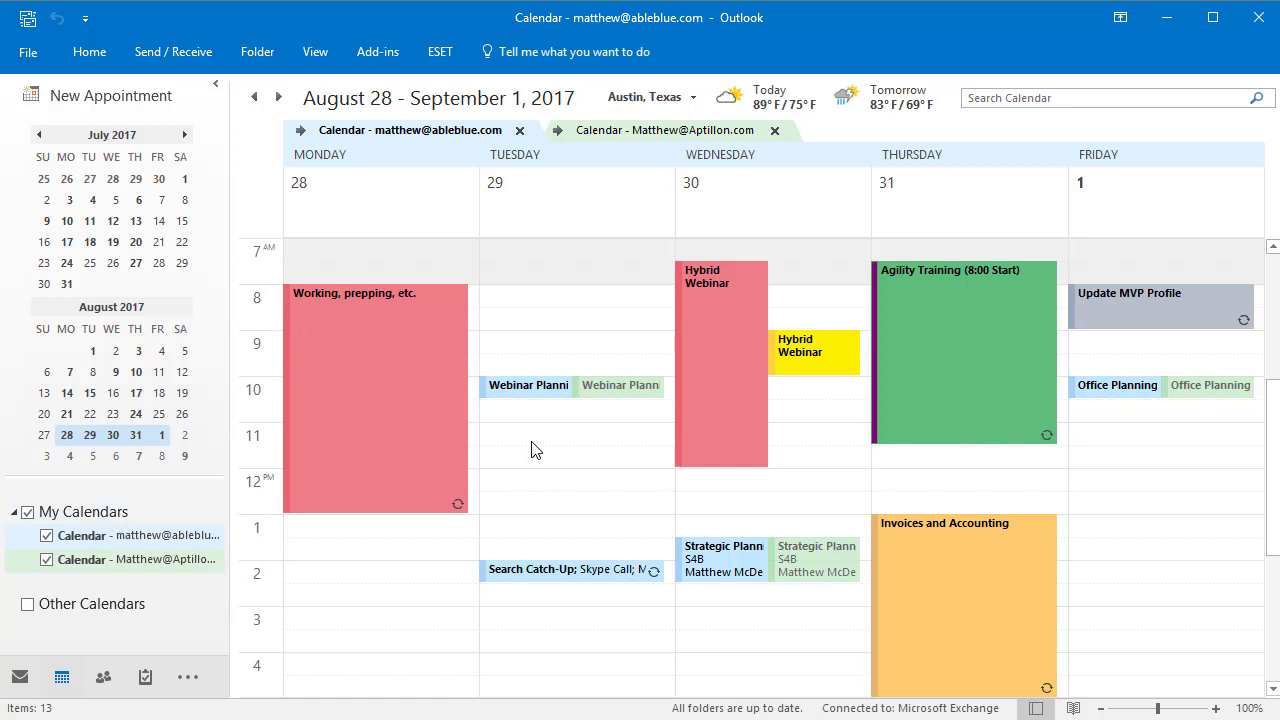
Step: Create the appointment 'Finish the task video' on Tuesday, August 29, 11:00 AM–12:30 PM
drag(530, 438, 533, 460)
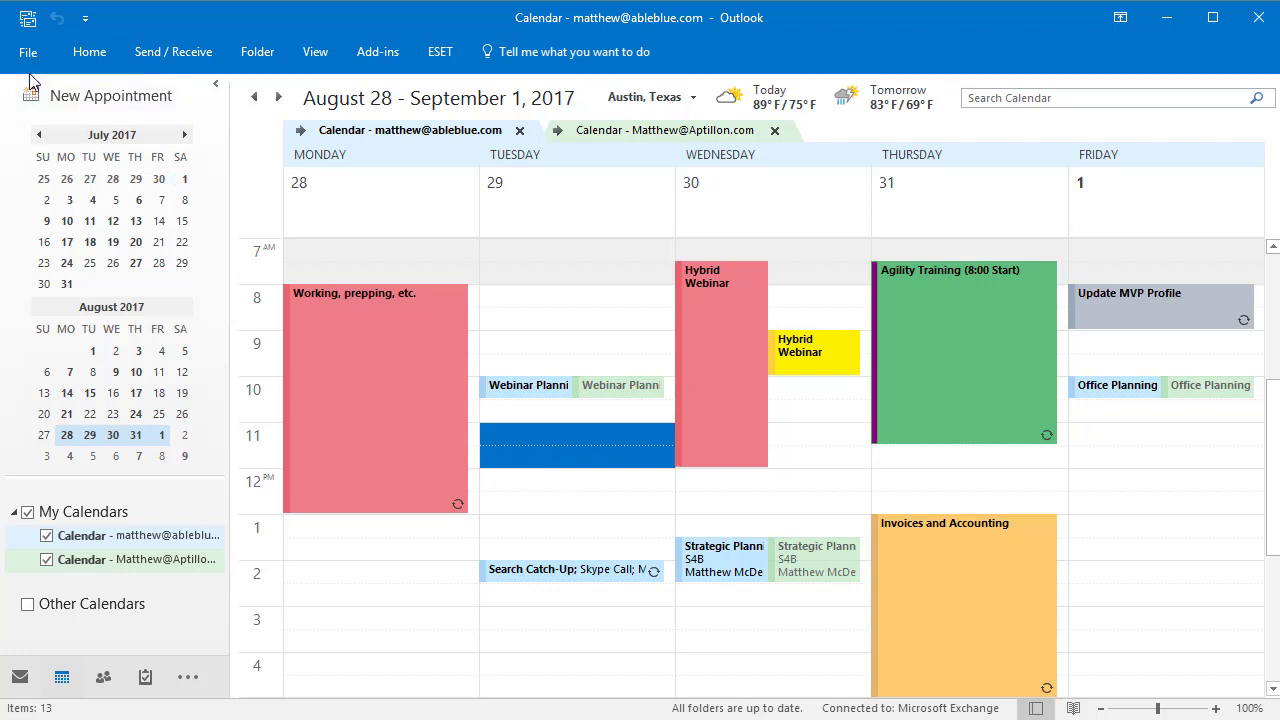
shift+click(517, 484)
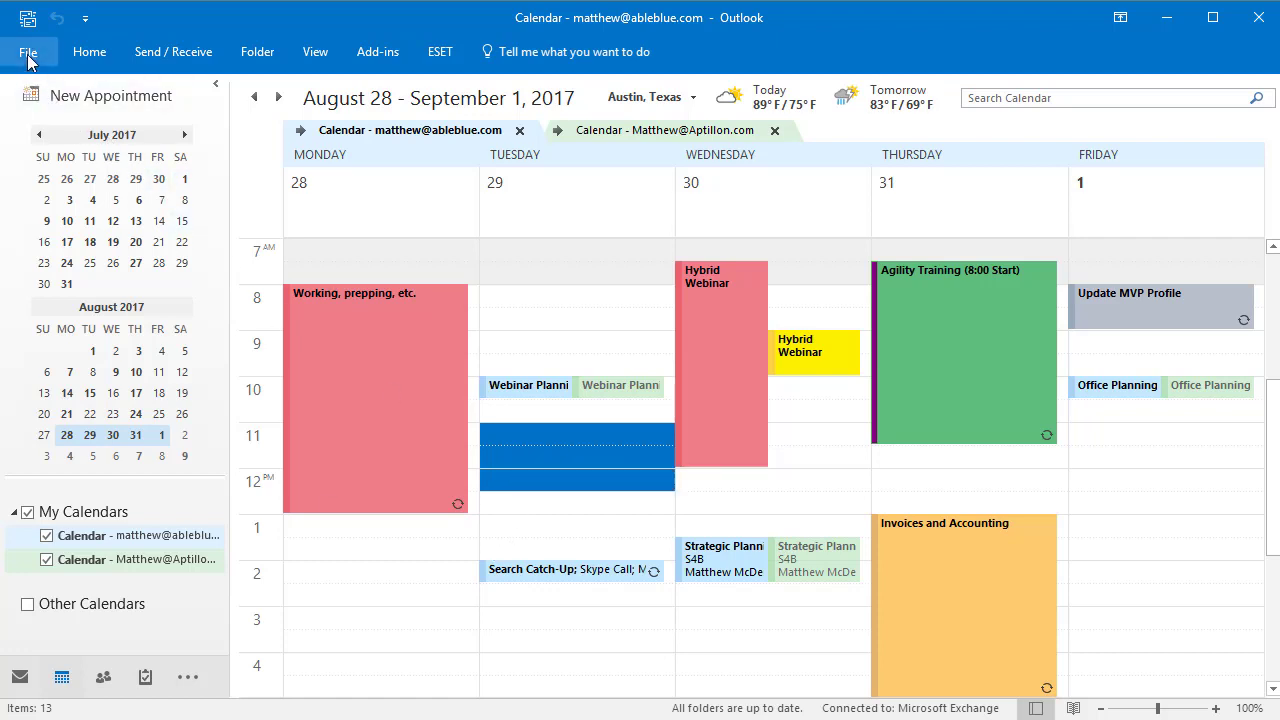
click(89, 52)
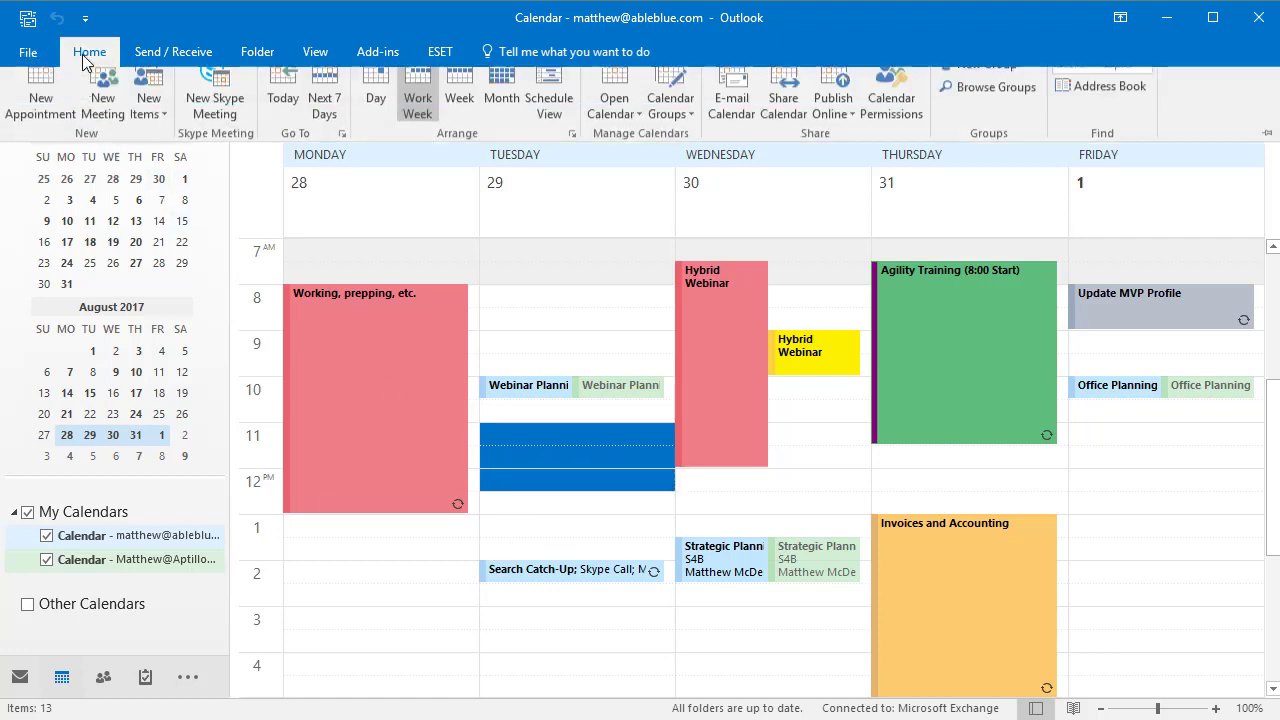
click(40, 116)
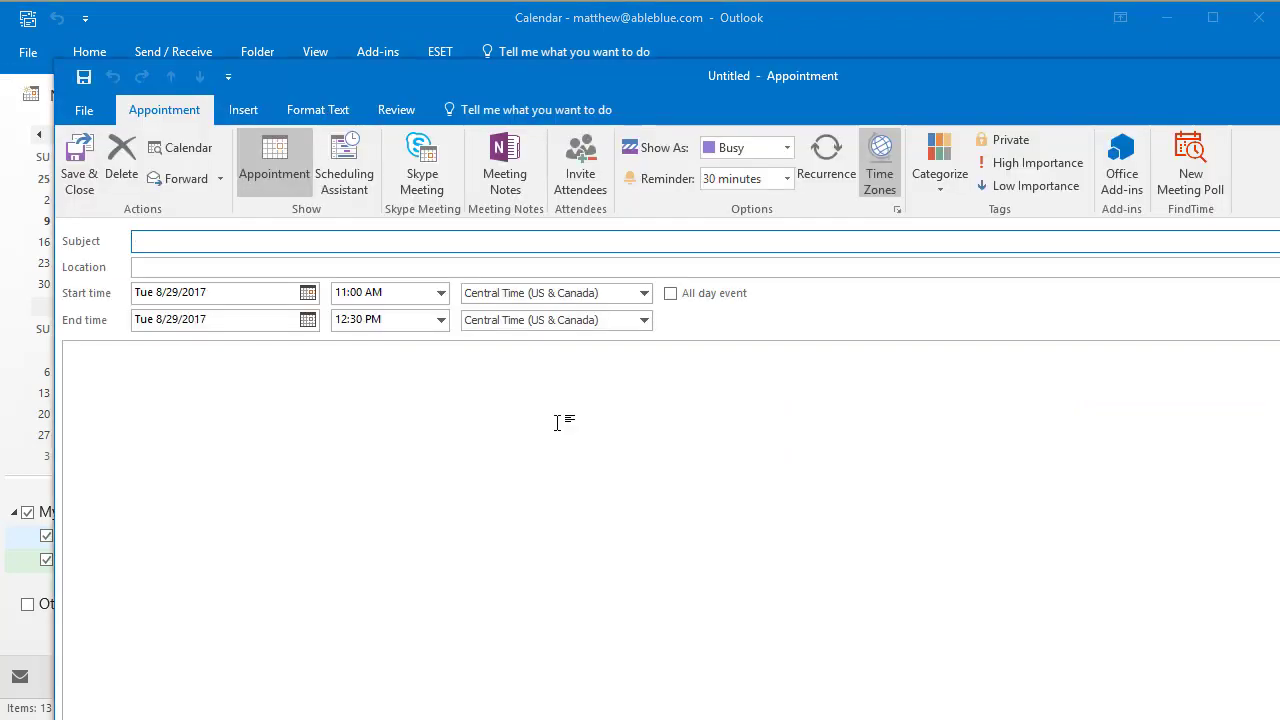
text(Finish the task video)
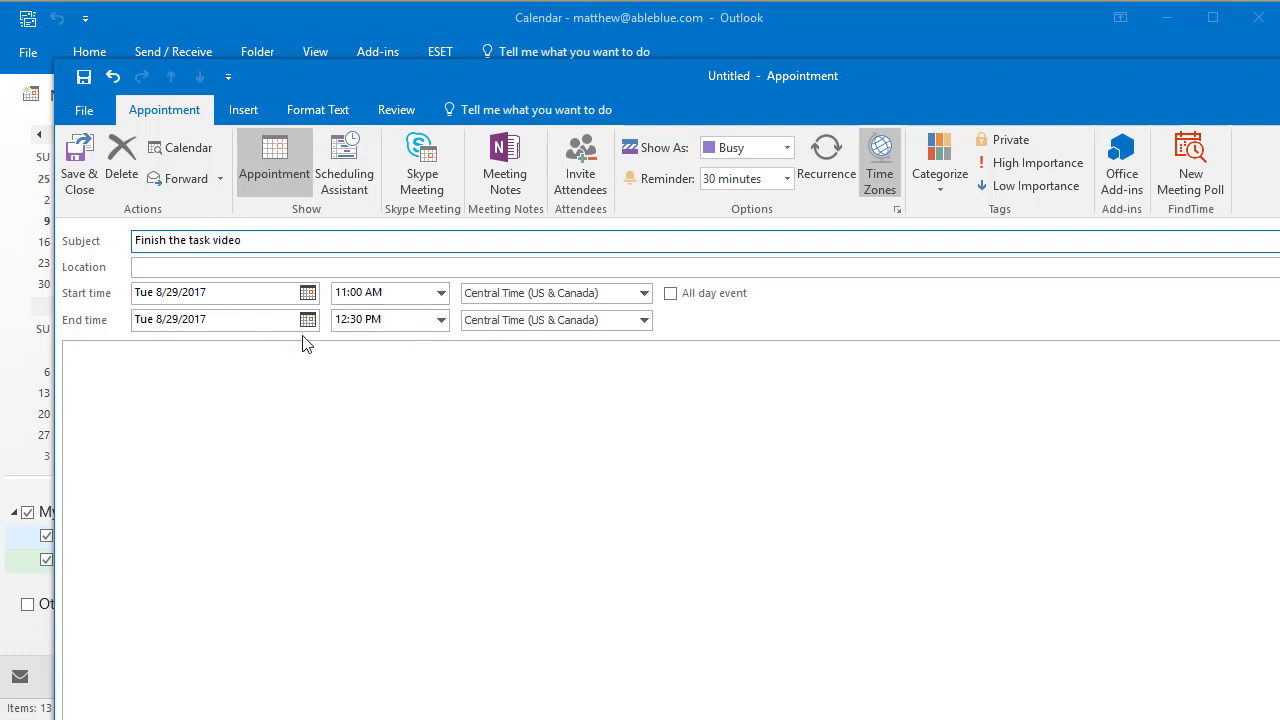
click(76, 155)
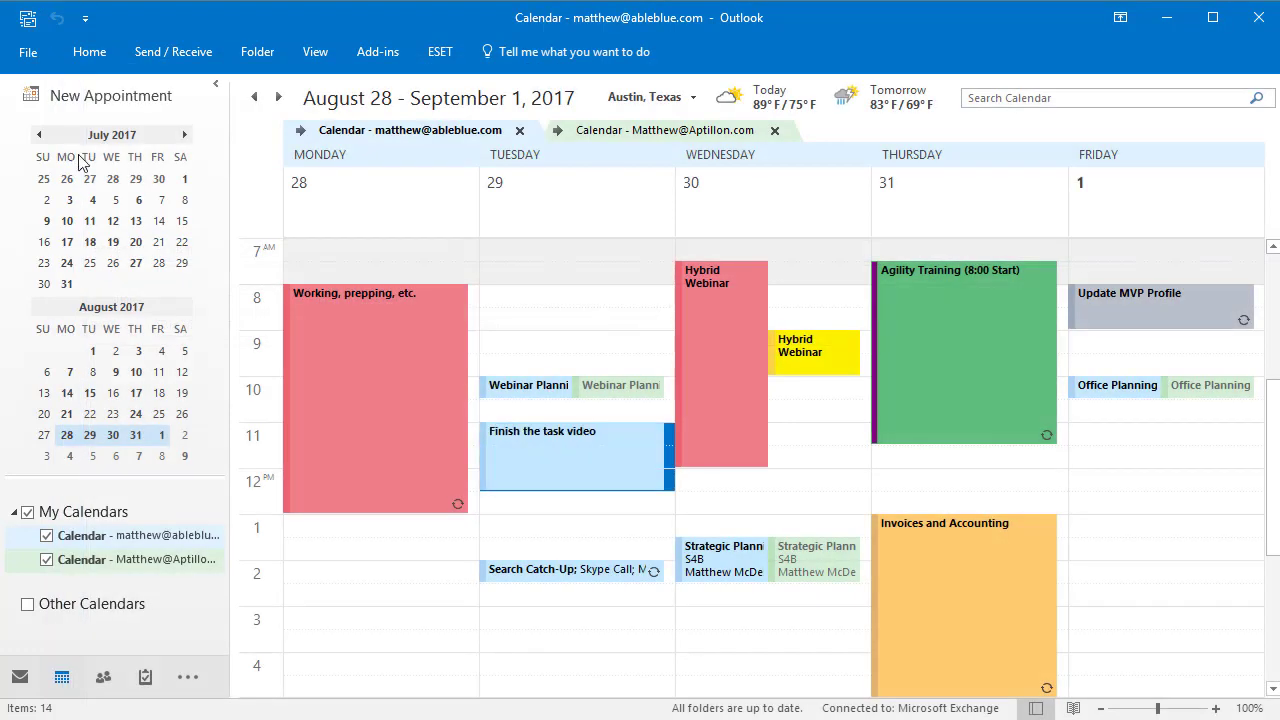
right_click(594, 474)
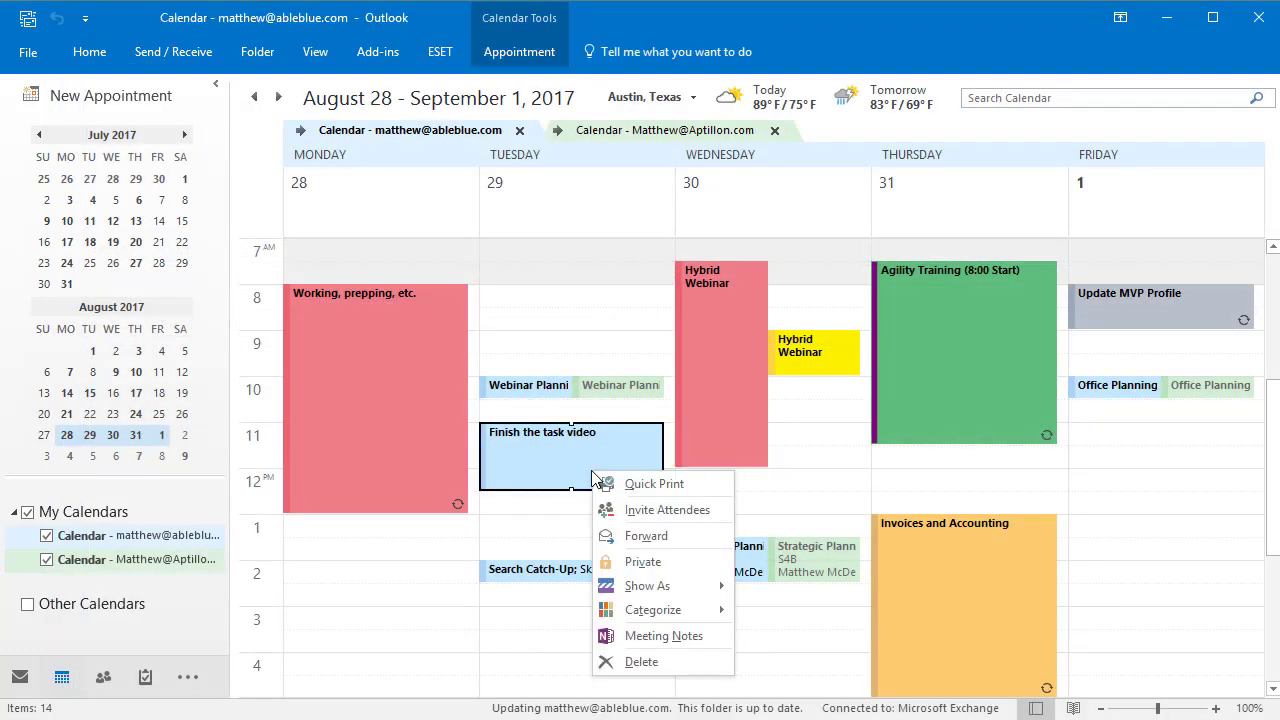
mouse_move(622, 608)
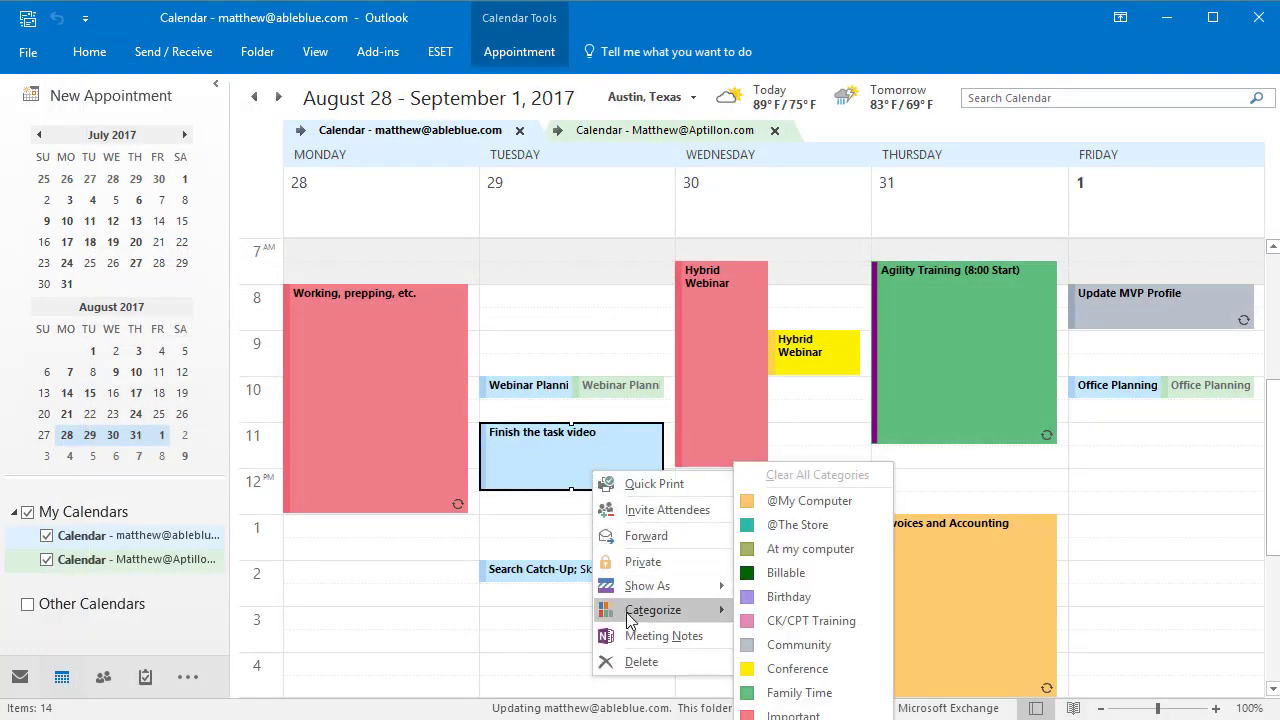
Step: Assign the Community category to the 'Finish the task video' appointment
click(757, 644)
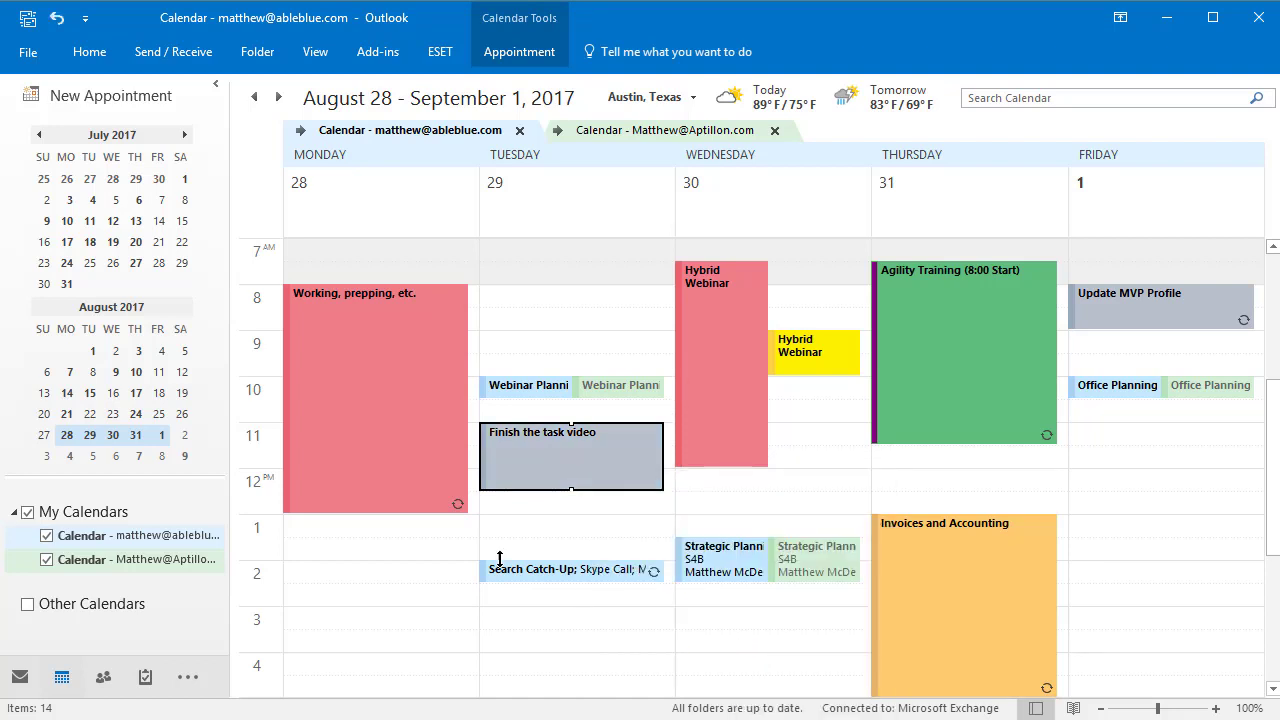
click(561, 525)
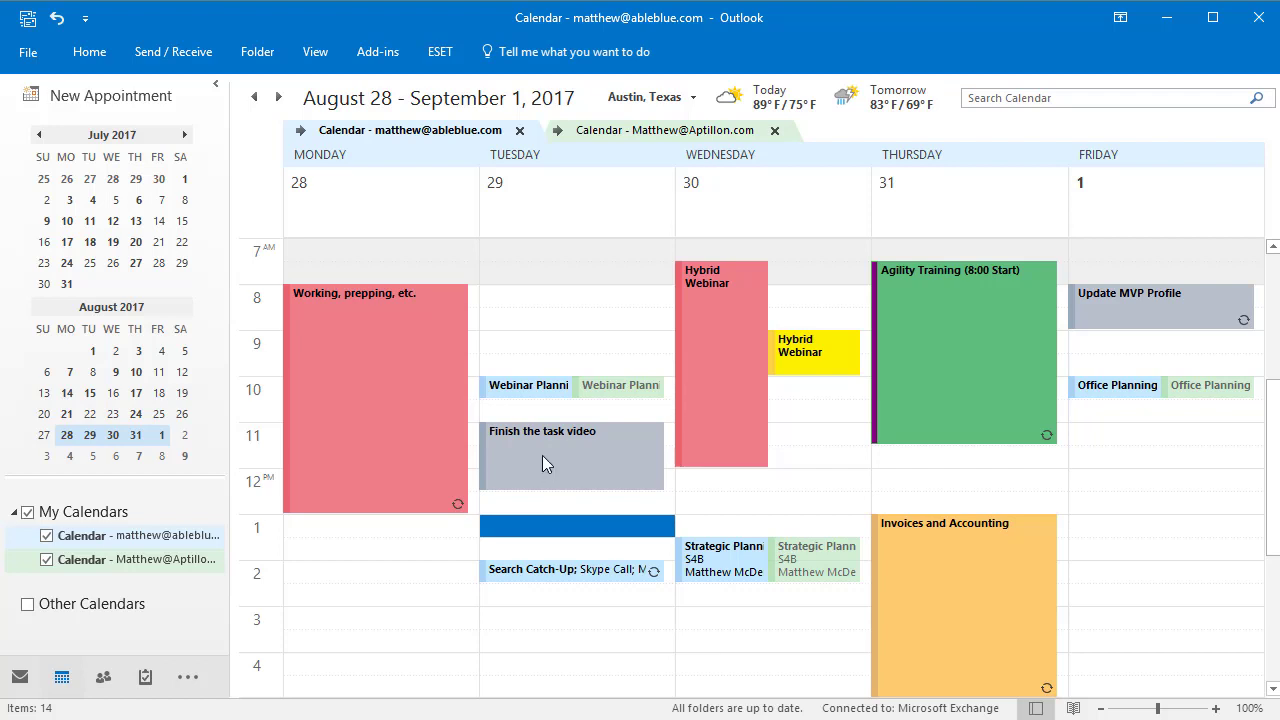
Step: Move 'Finish the task video' to Tuesday morning, 8:00–9:30 AM
drag(542, 455, 543, 331)
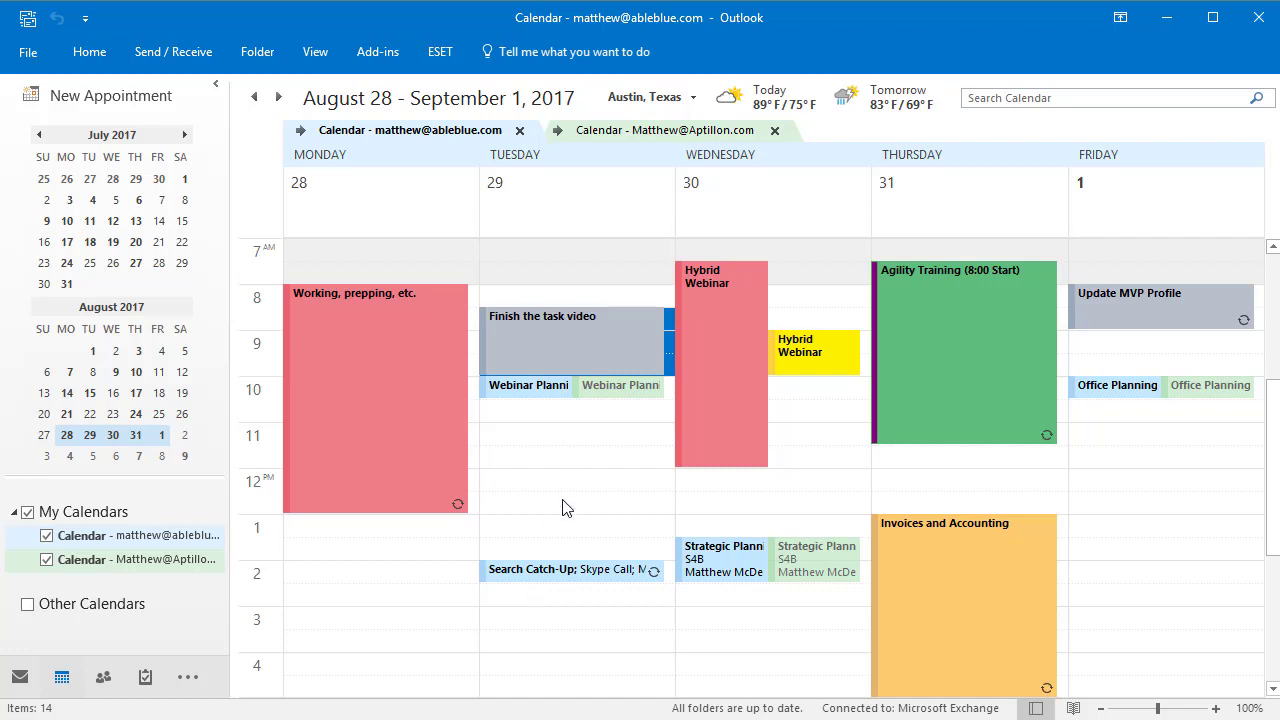
mouse_move(975, 626)
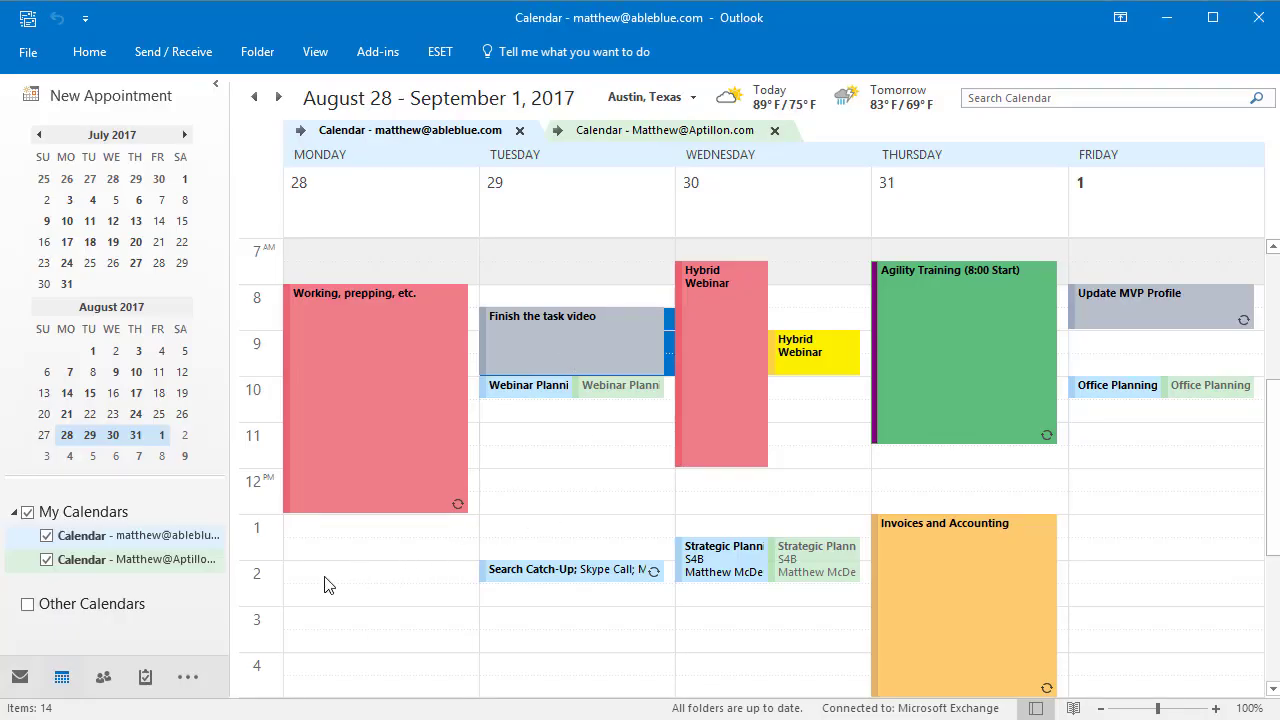
Step: Add a 'List to Thesaurus' appointment on Monday, August 28, 2:00–3:30 PM
drag(324, 583, 324, 617)
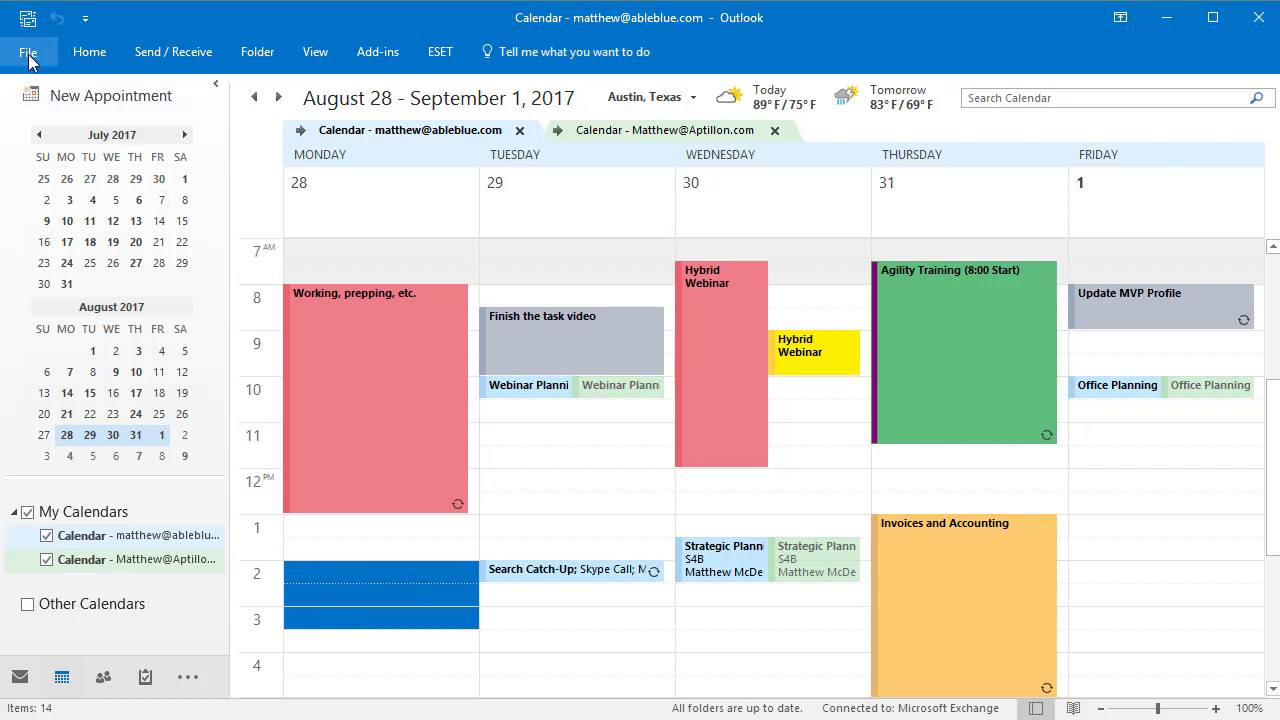
click(91, 51)
click(50, 113)
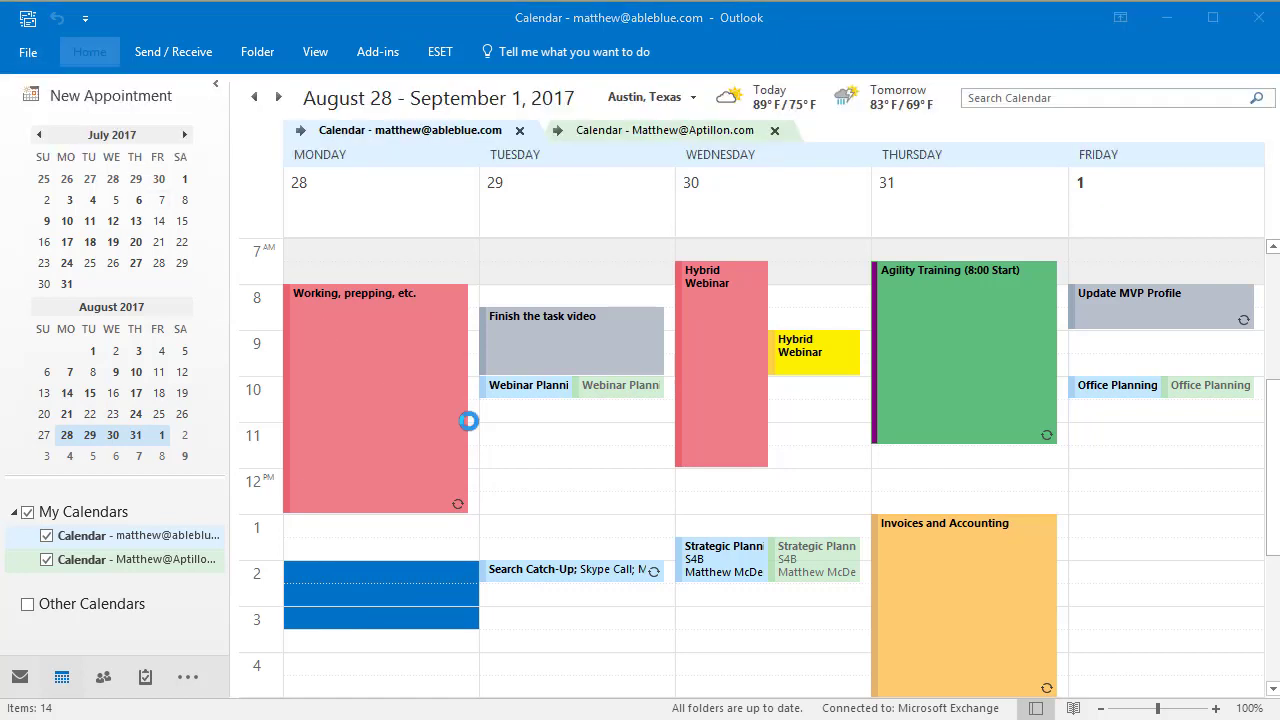
text(List to Thesaurus)
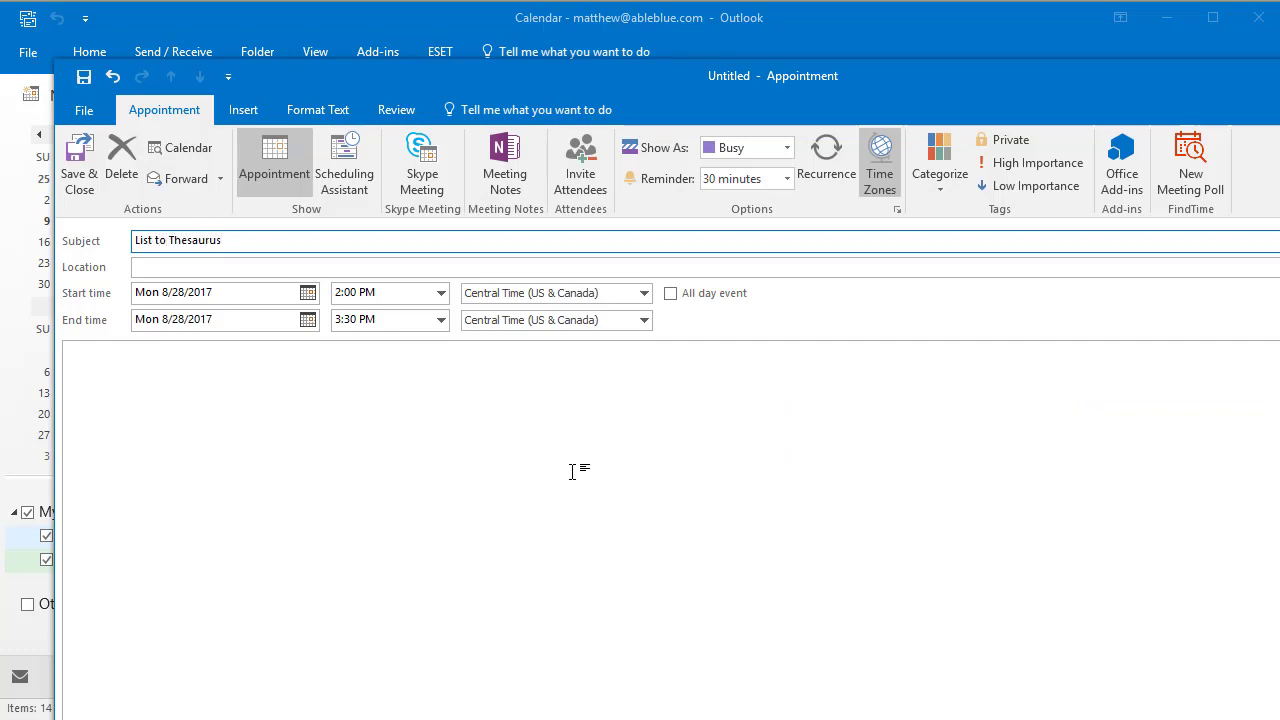
click(79, 160)
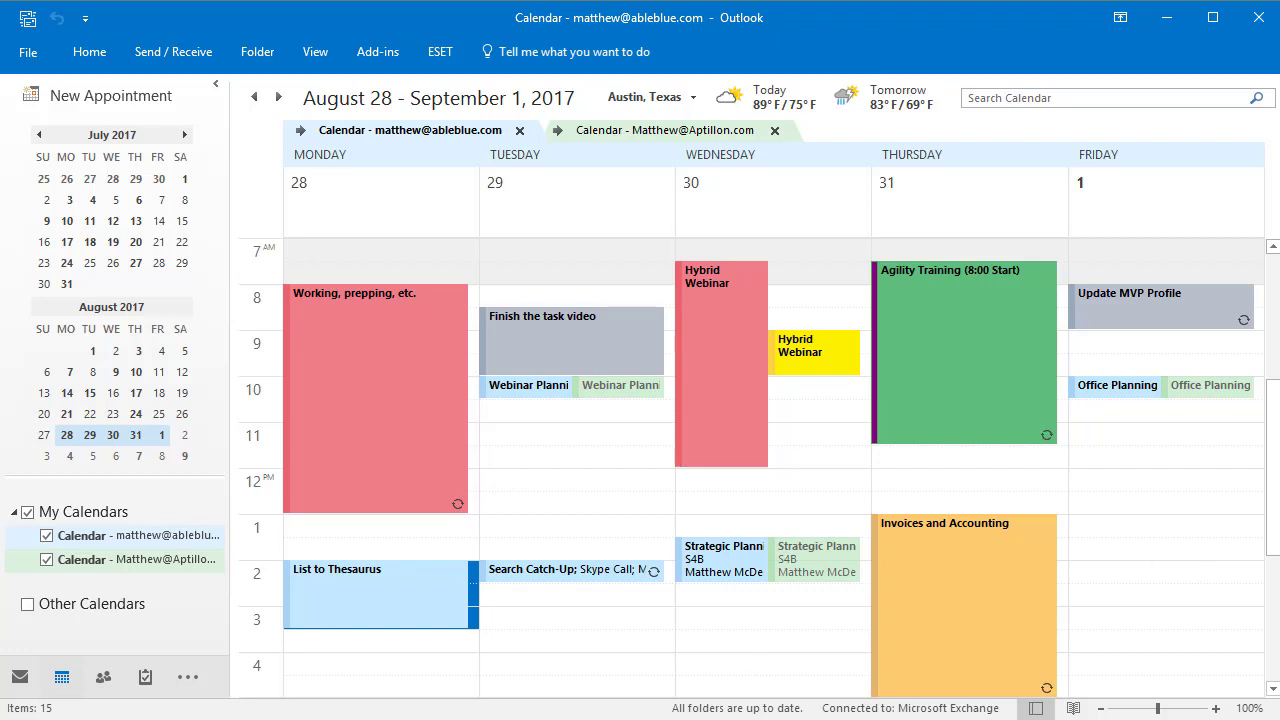
Step: In Wunderlist, add the starred to-do 'Gather Requirements for Email FLow'
key(alt+Tab)
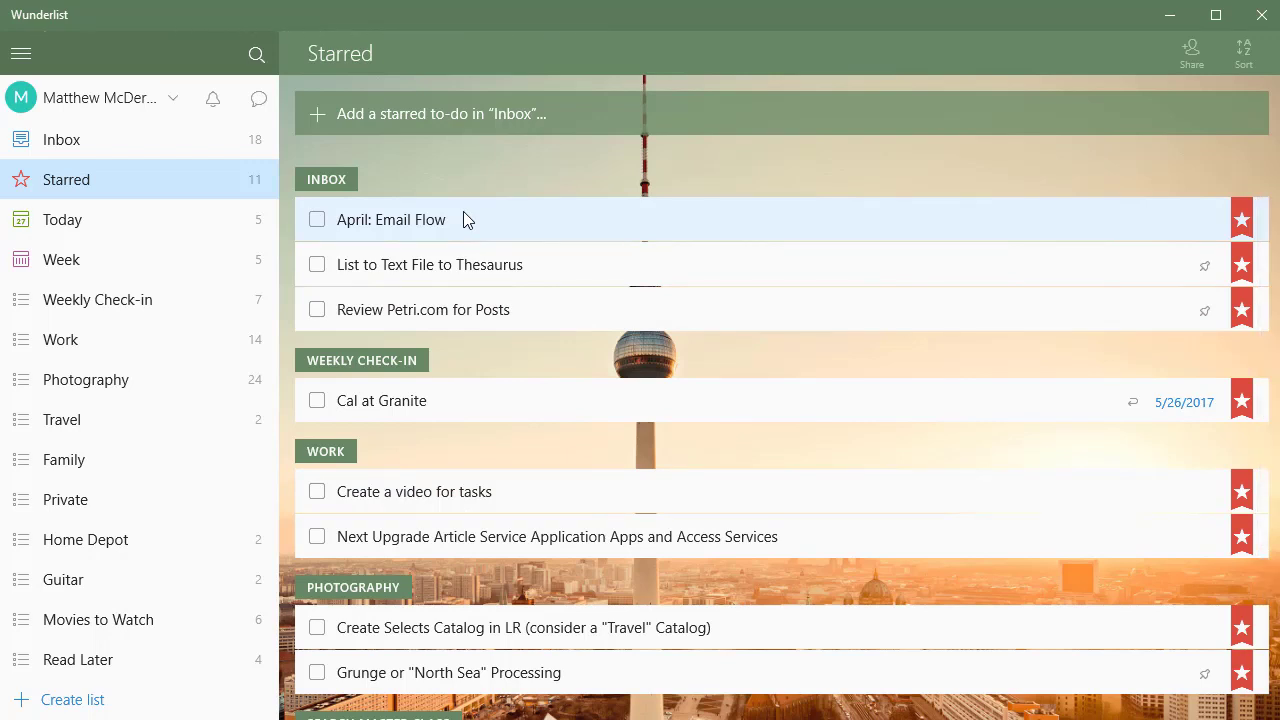
click(456, 122)
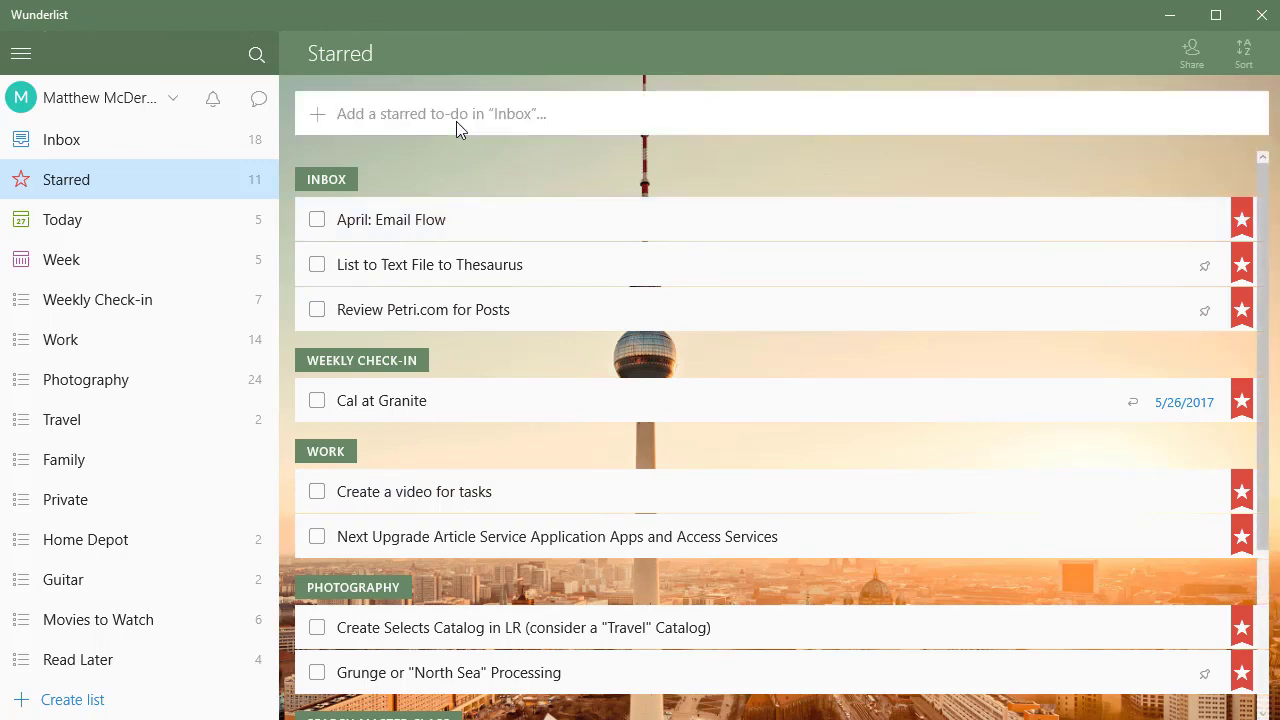
text(Gather )
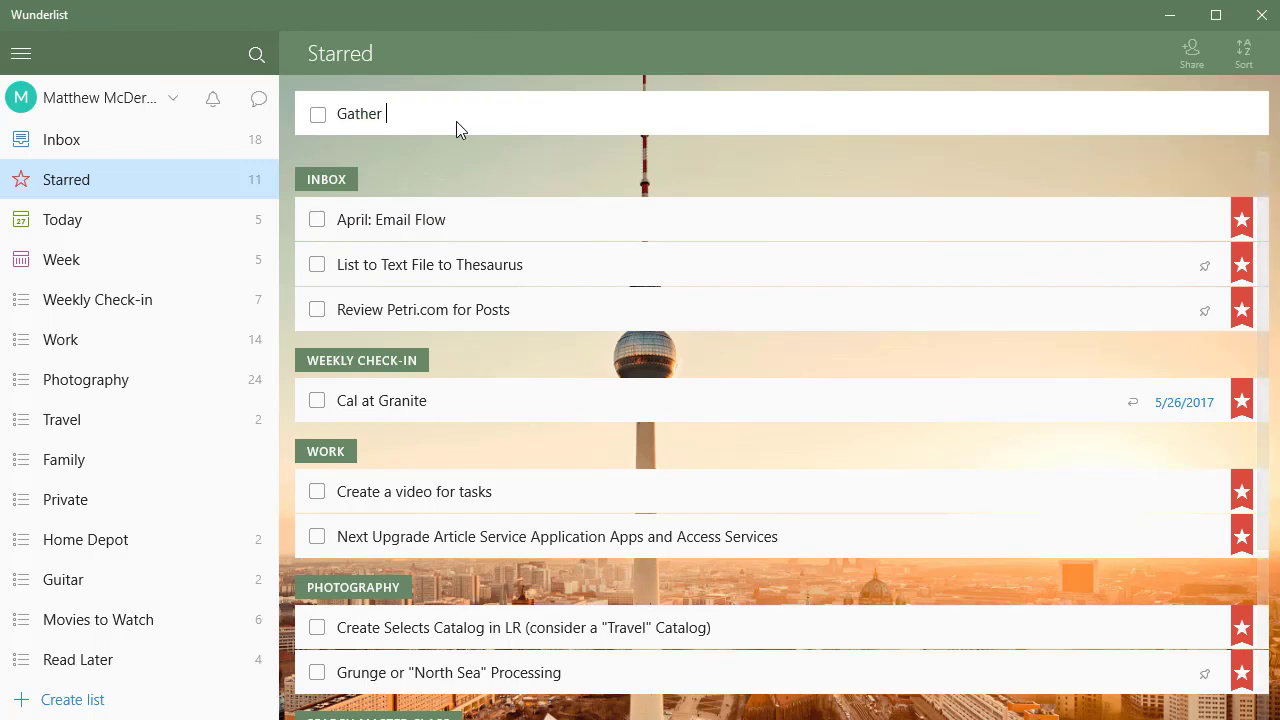
text(Requirements for Ema)
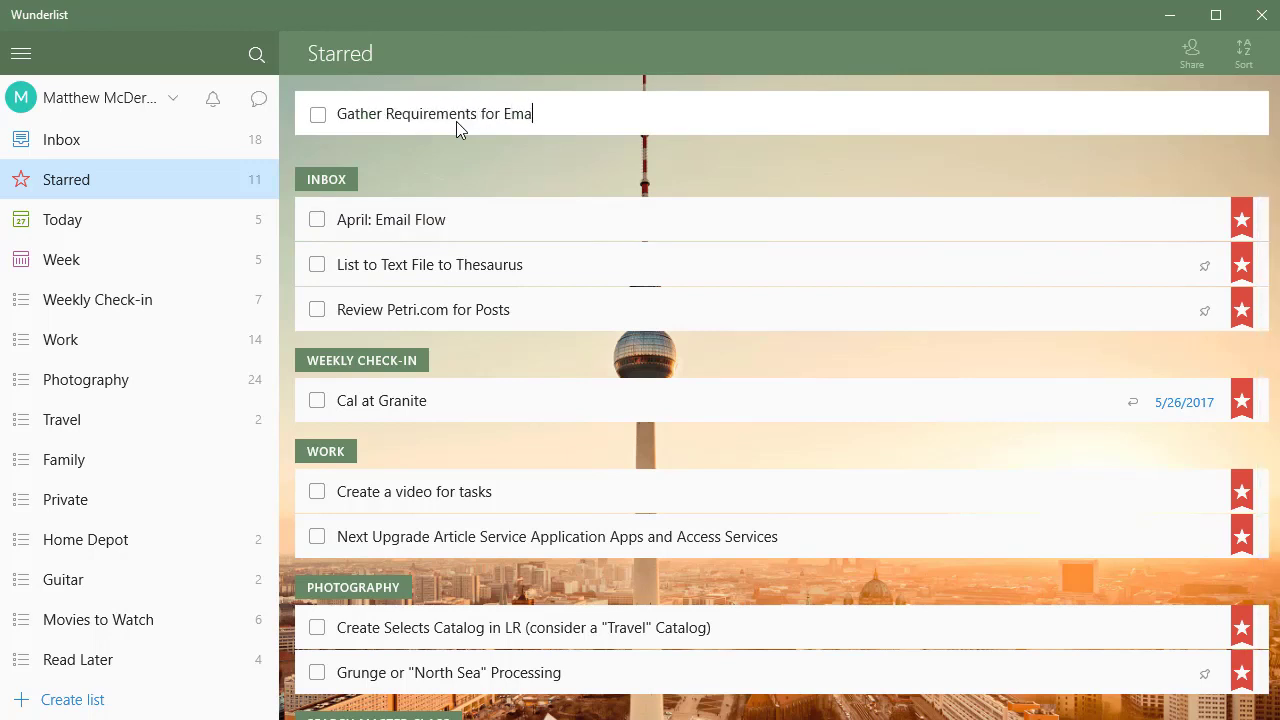
text(il FLow)
key(Return)
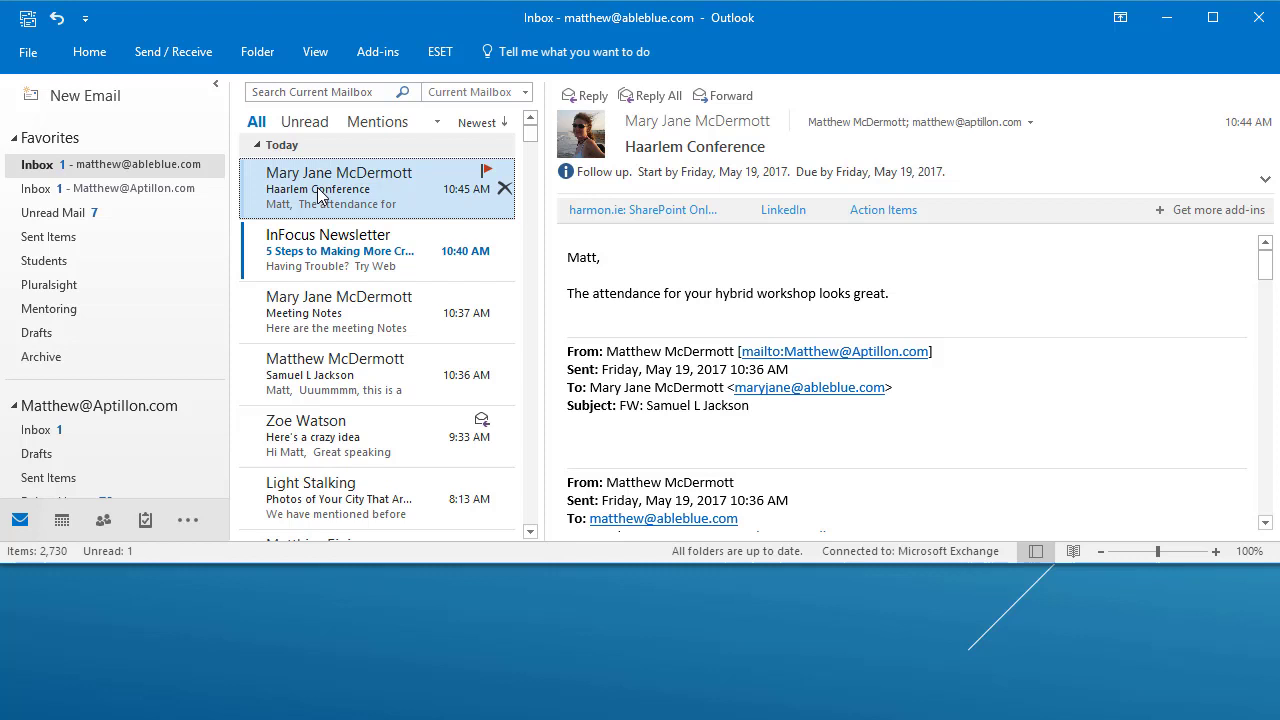
Step: Turn the Haarlem Conference email into an appointment with the email attached, location 'On the Touch'
drag(320, 195, 66, 531)
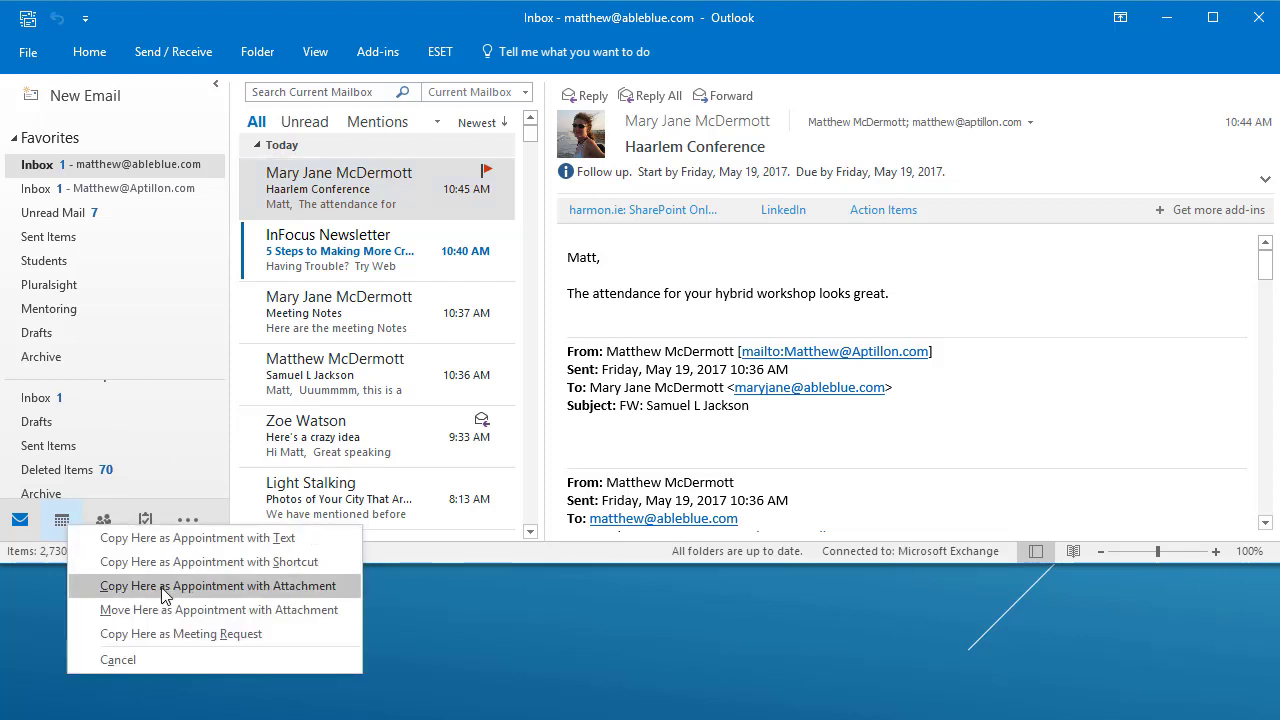
click(249, 588)
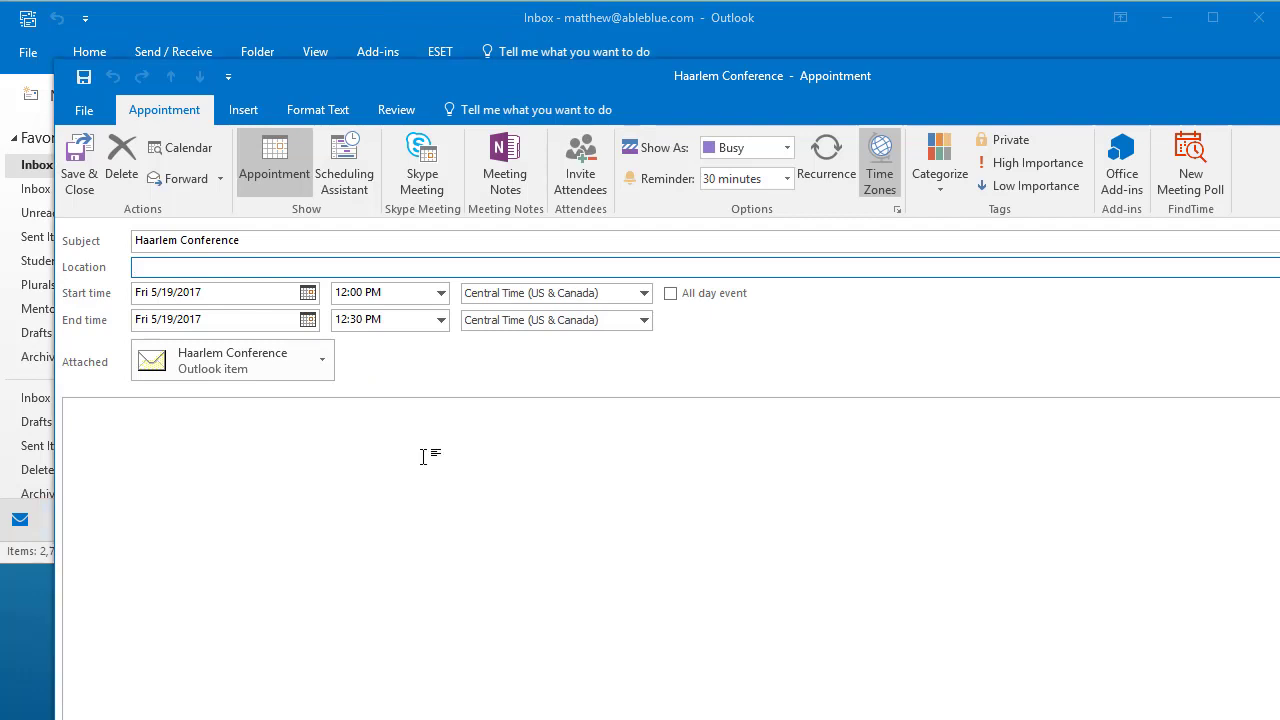
click(176, 268)
text(On the Touch)
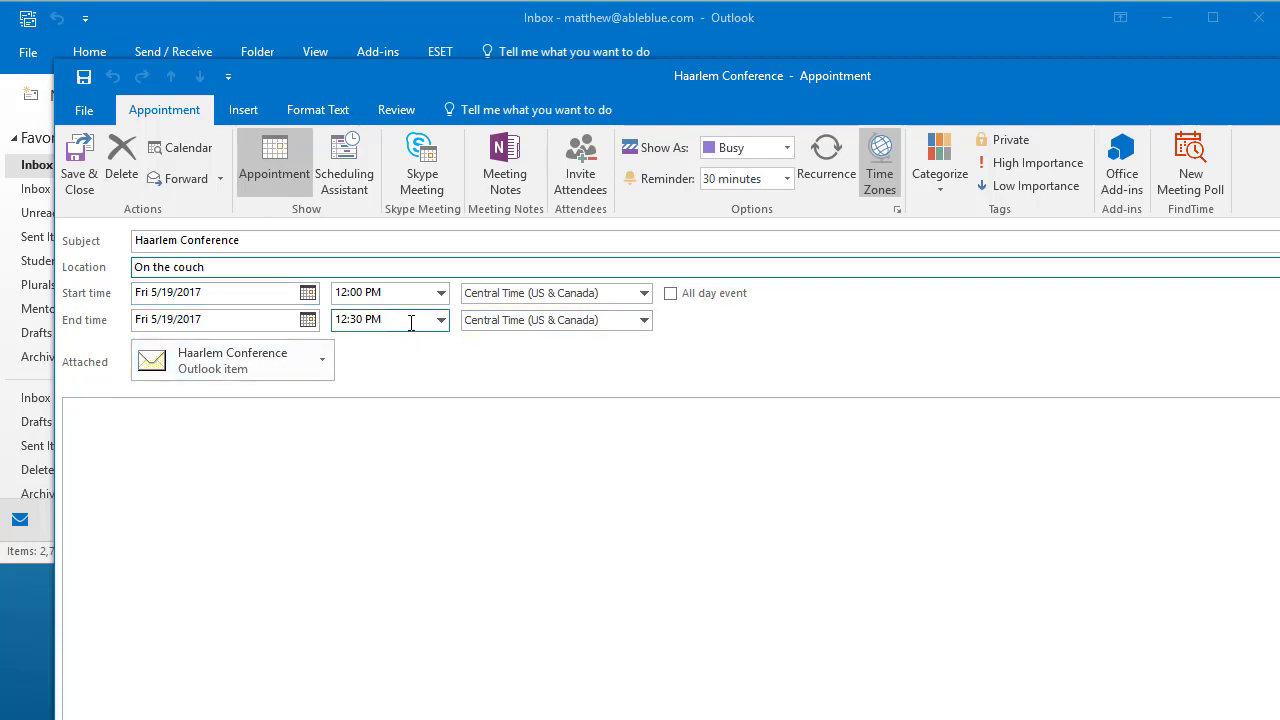
Step: Set the appointment to 2:30–3:00 PM in the Scheduling Assistant and save it
click(344, 162)
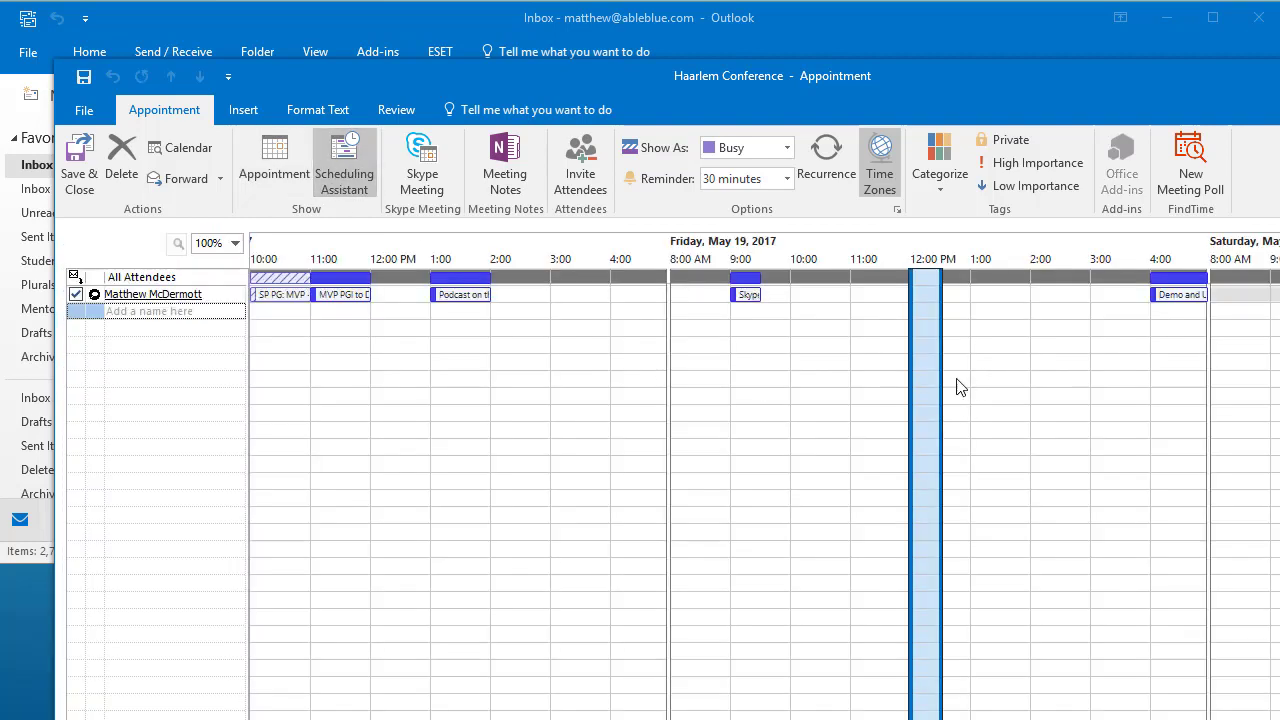
drag(942, 383, 1090, 382)
drag(913, 428, 1057, 431)
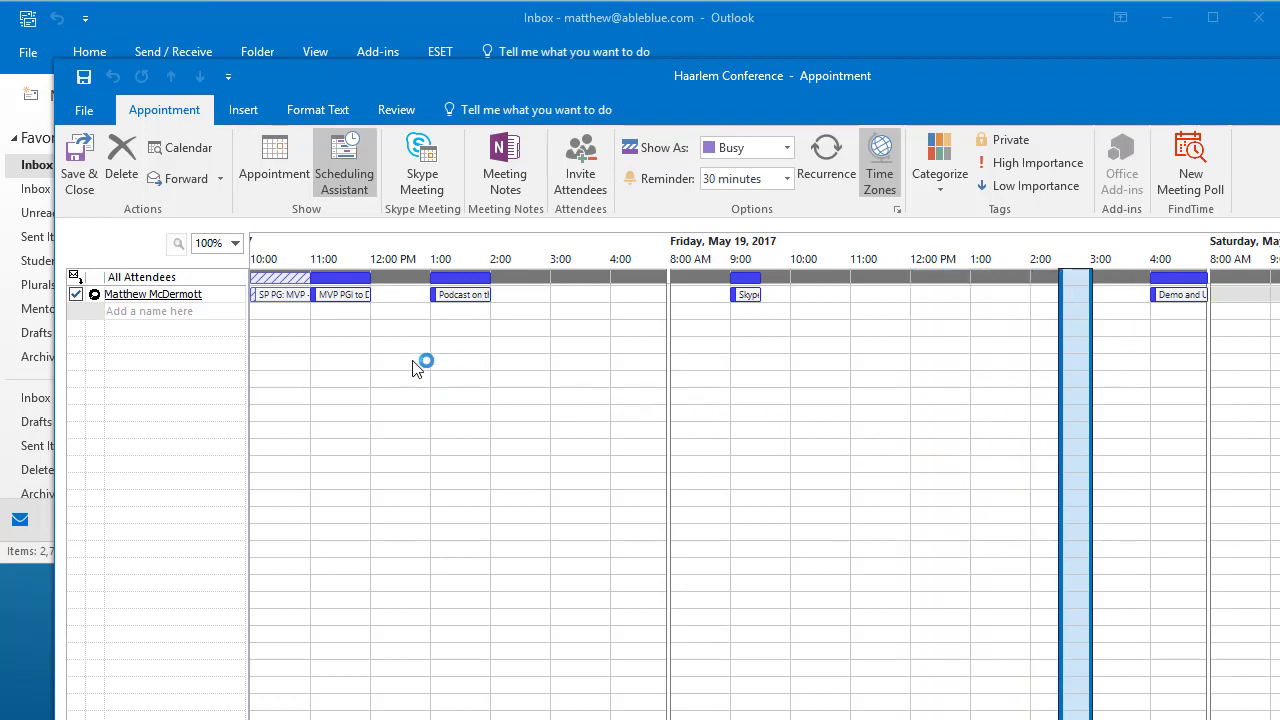
click(85, 165)
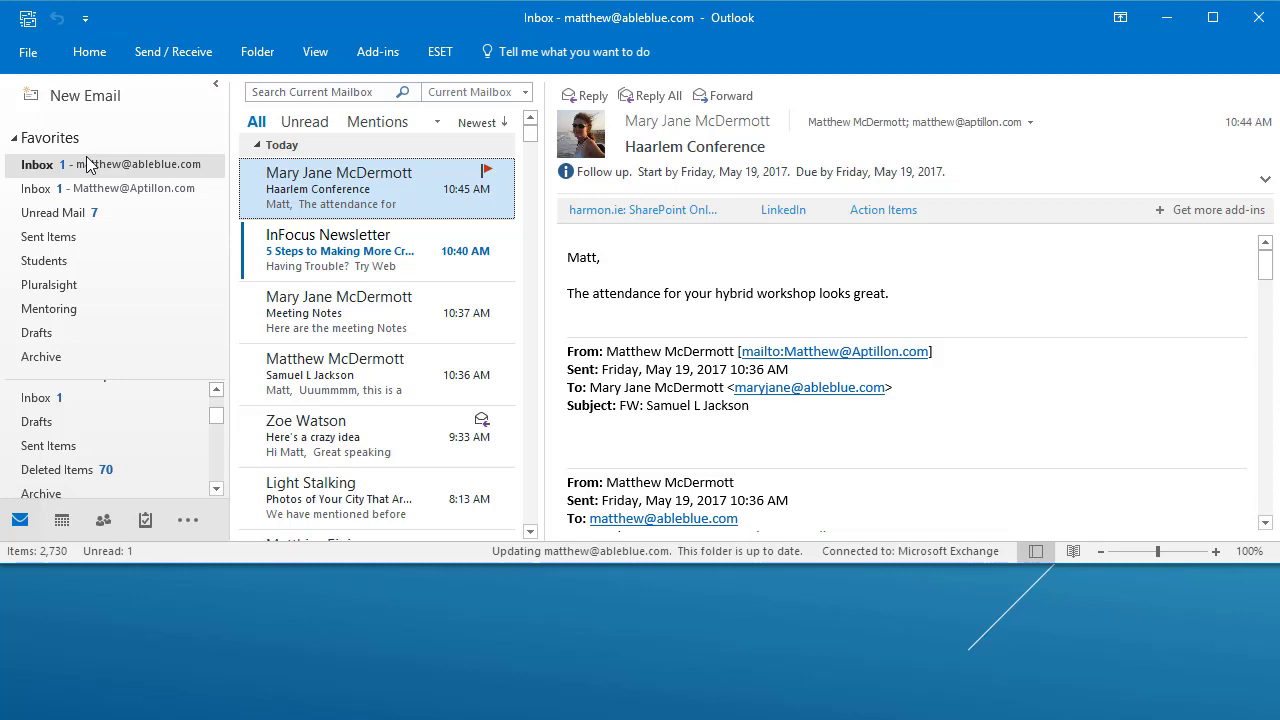
Step: Open the Haarlem Conference appointment from the calendar
click(62, 521)
scroll(549, 391, down, 1)
scroll(549, 388, down, 2)
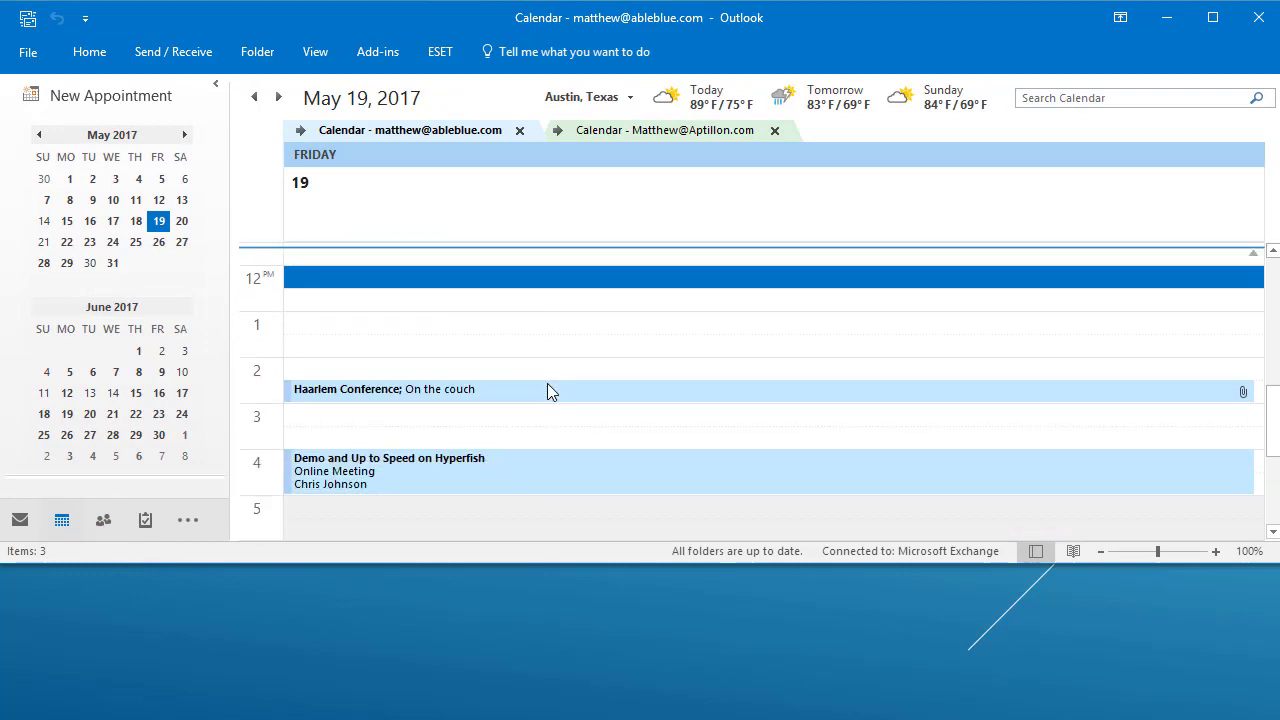
double_click(312, 397)
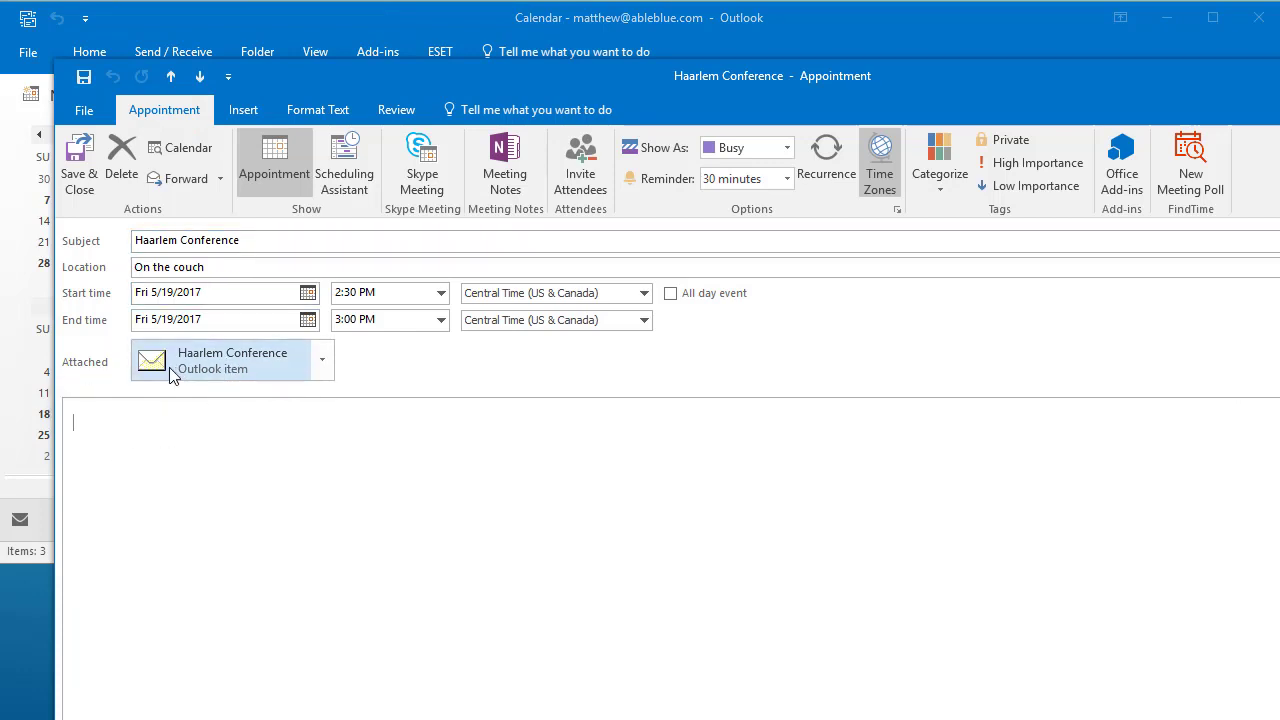
Step: View the attached Haarlem Conference email, then close it
double_click(175, 368)
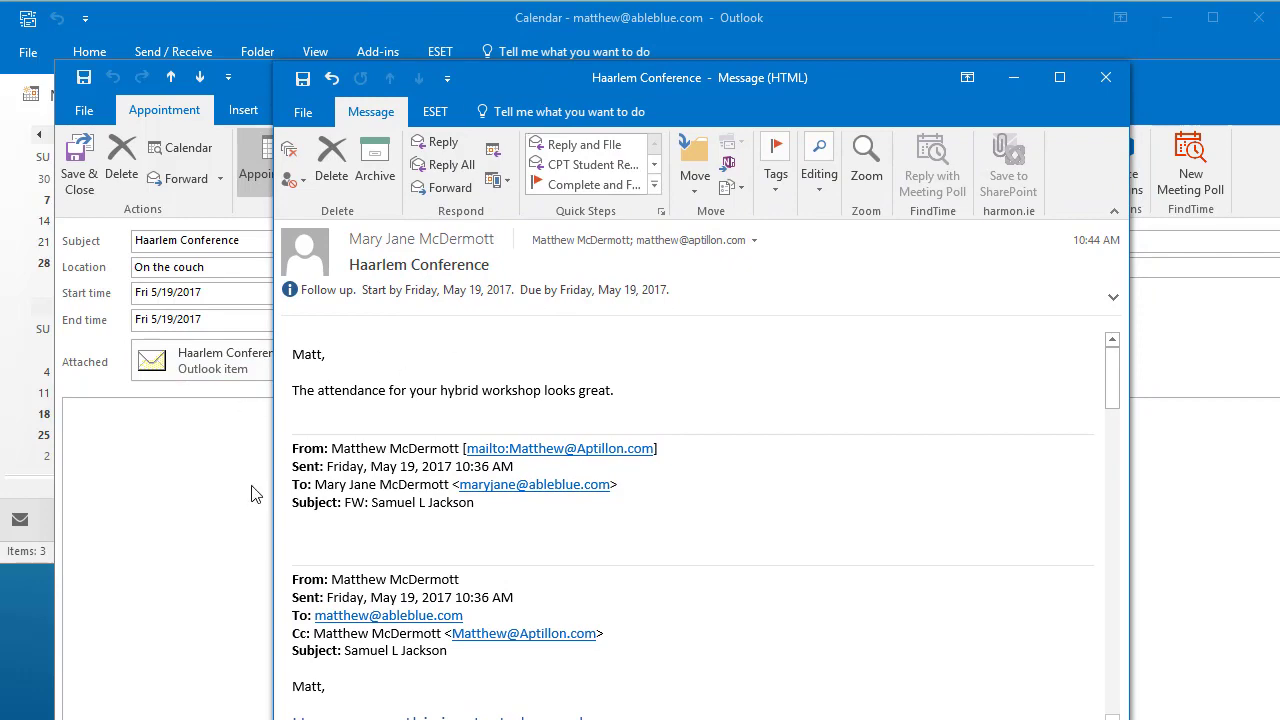
scroll(585, 497, down, 1)
scroll(585, 497, down, 5)
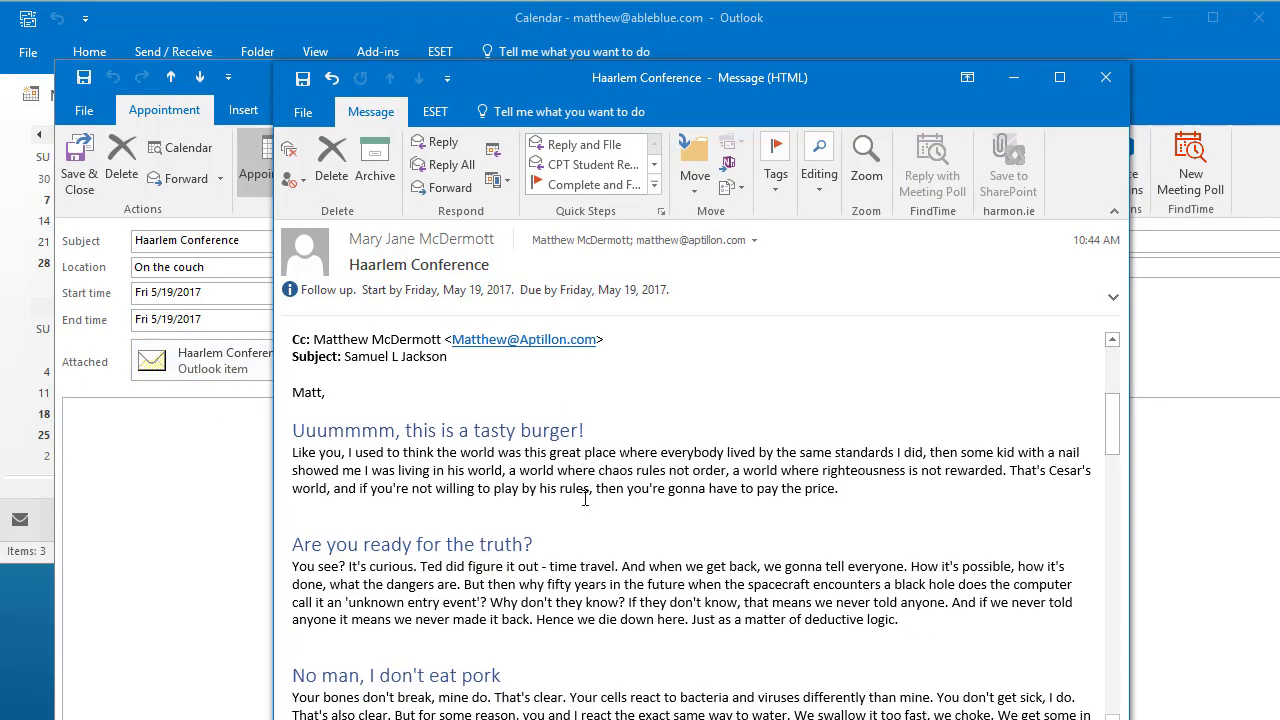
click(1105, 79)
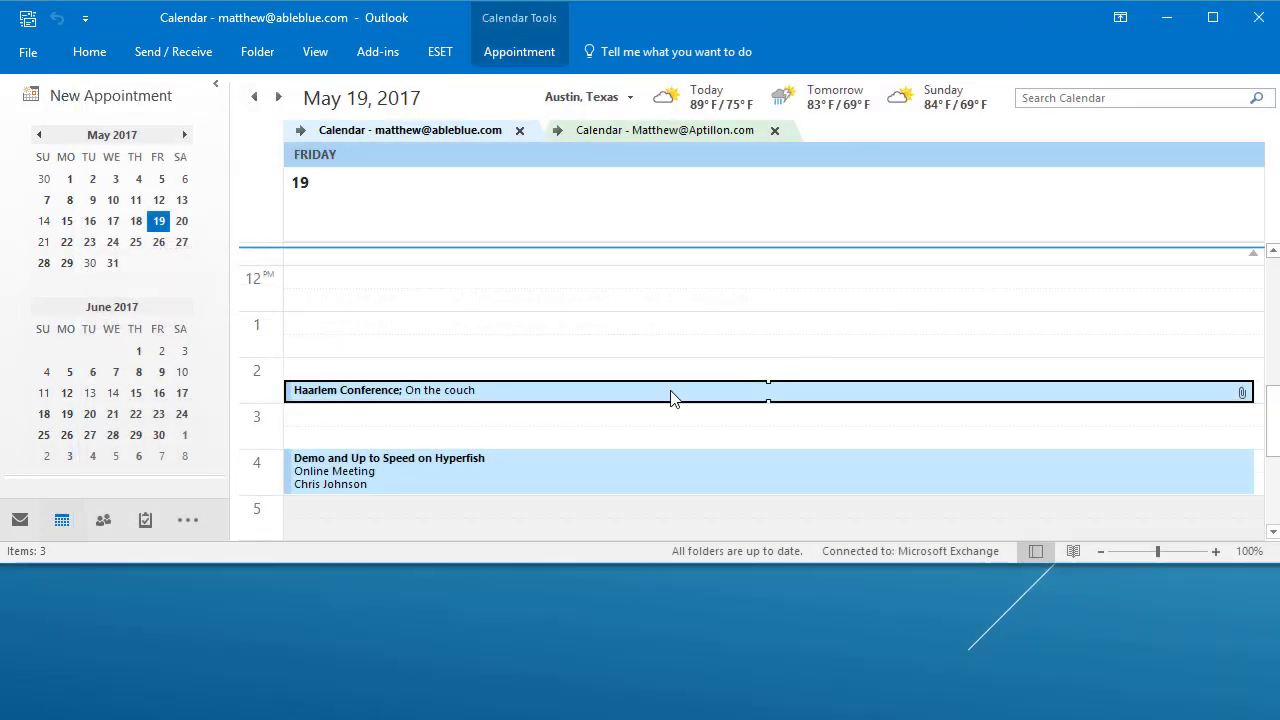
Step: Preview the Haarlem Conference appointment on the Friday, May 19 calendar
mouse_move(611, 400)
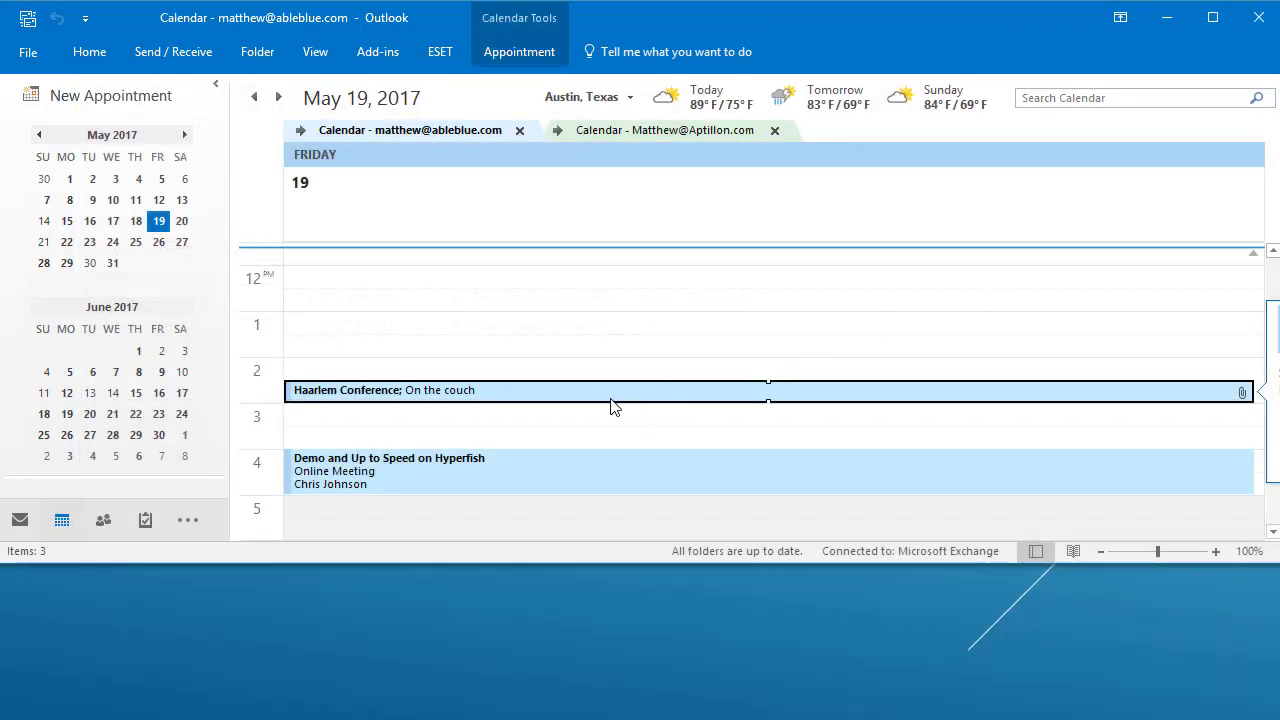